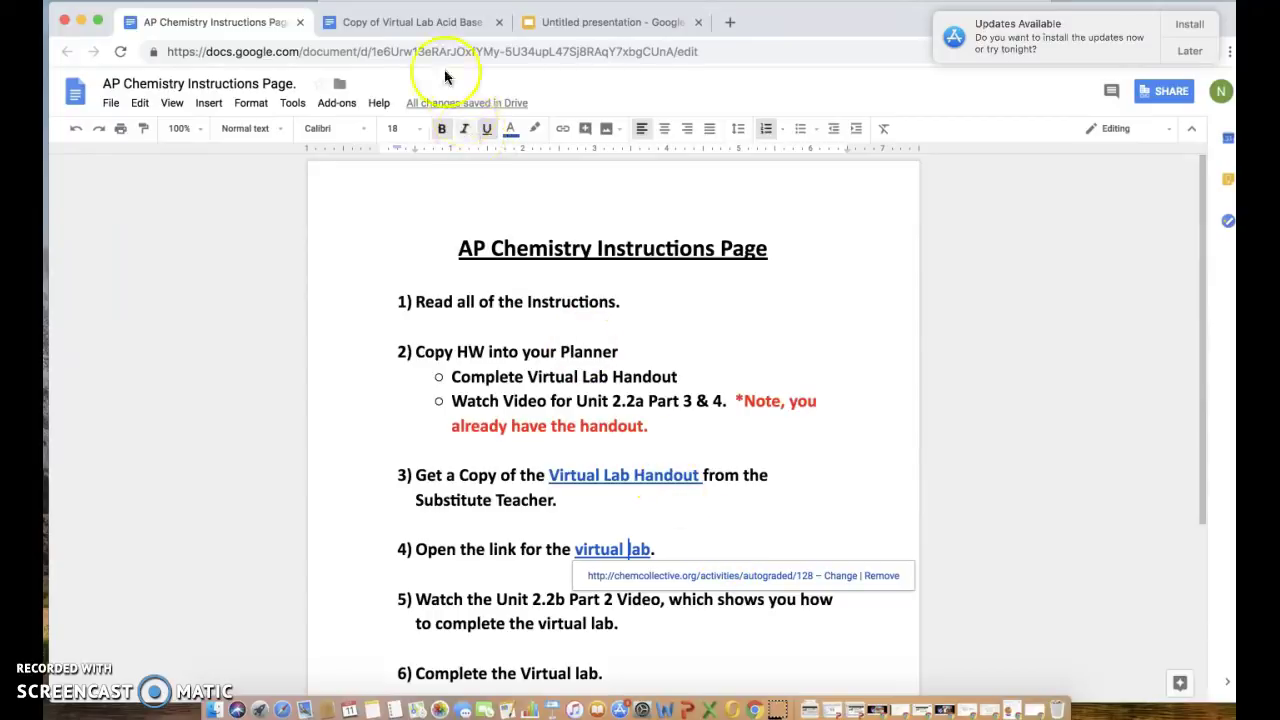
# Review the first page of the Acid Base Titration virtual lab handout, and return to the instructions page.
pyautogui.click(420, 22)
pyautogui.moveTo(1203, 200)
pyautogui.mouseDown()
pyautogui.moveTo(1202, 337)
pyautogui.moveTo(1200, 180)
pyautogui.mouseUp()
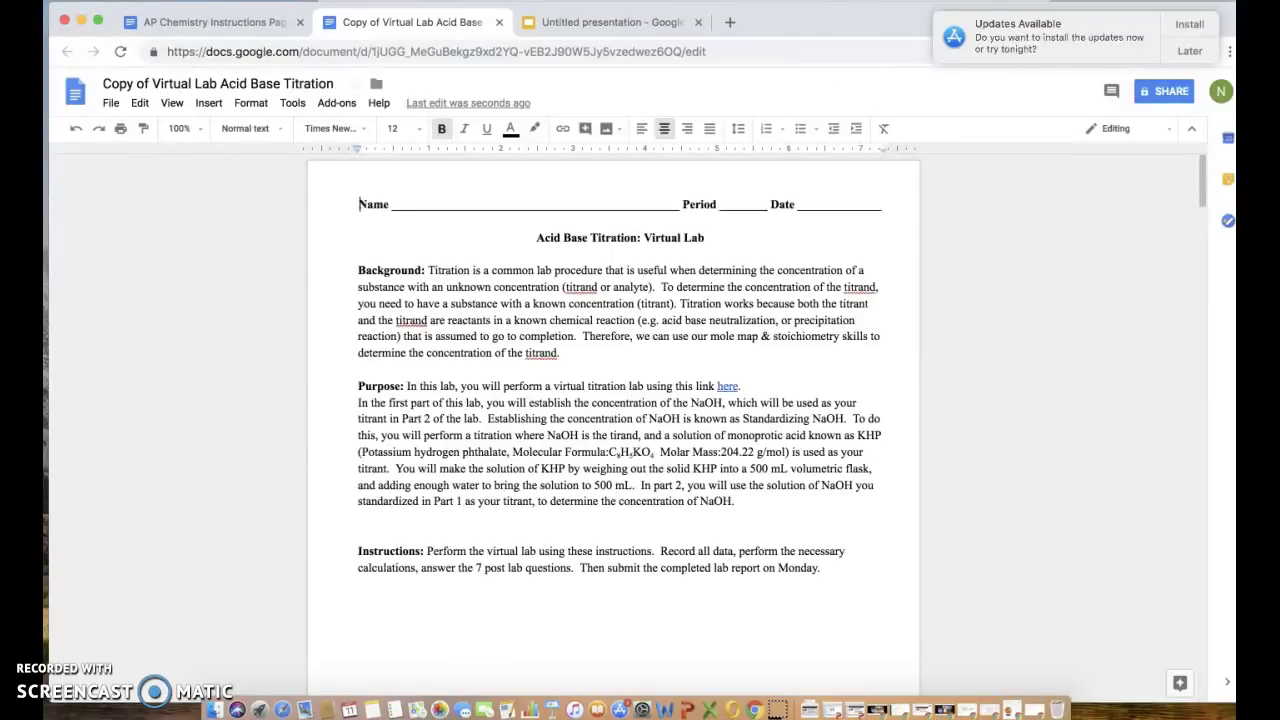
pyautogui.click(243, 21)
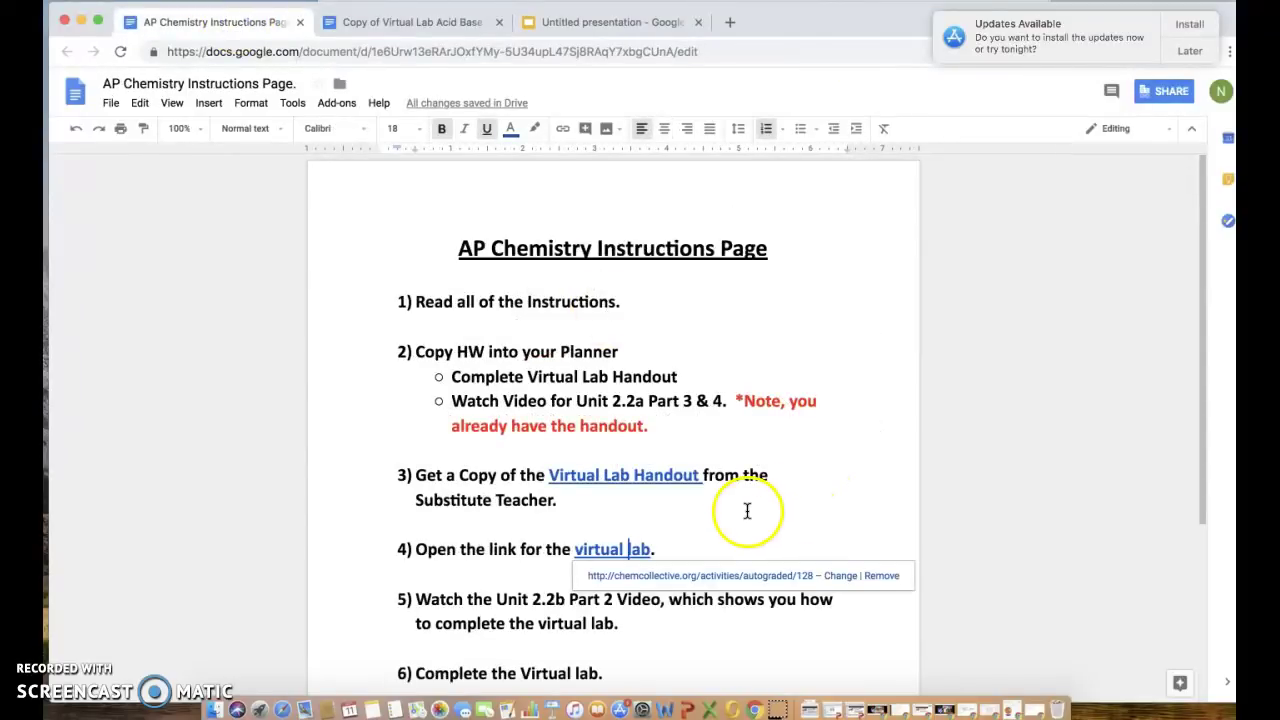
# Open the virtual lab link from instruction 4 and bring the lab's stockroom and workbench fully into view.
pyautogui.click(601, 549)
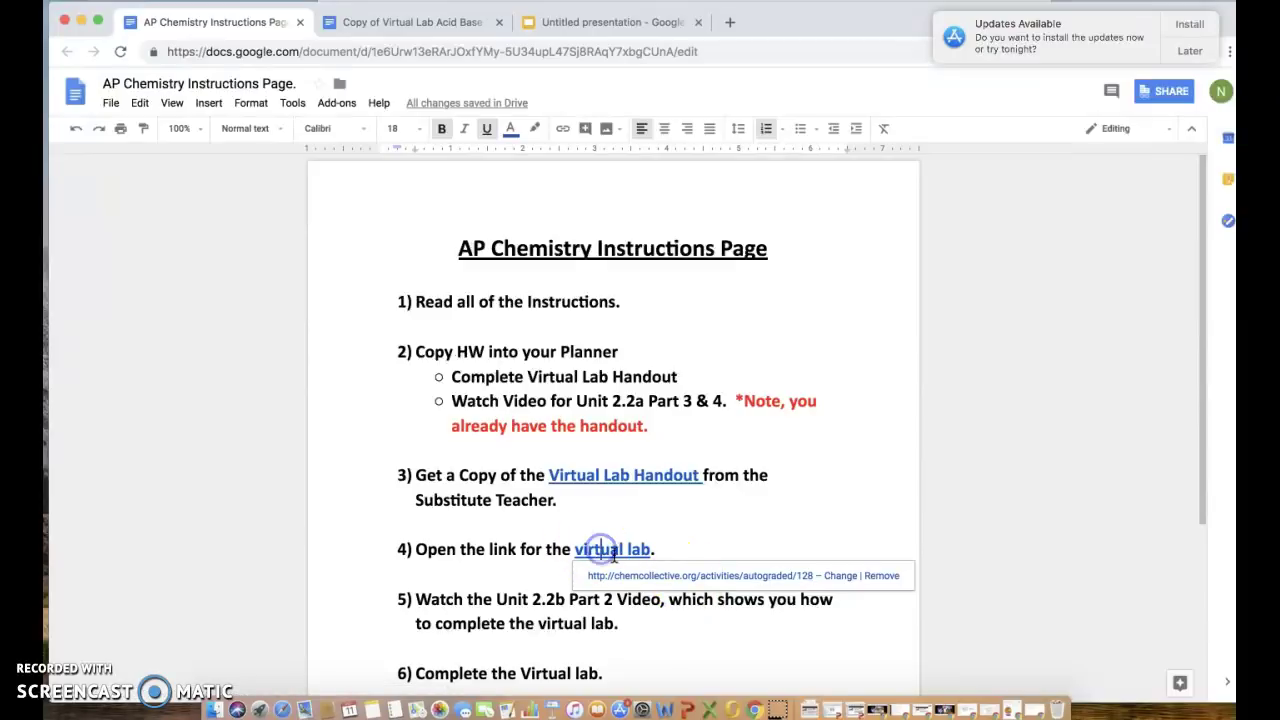
pyautogui.click(640, 575)
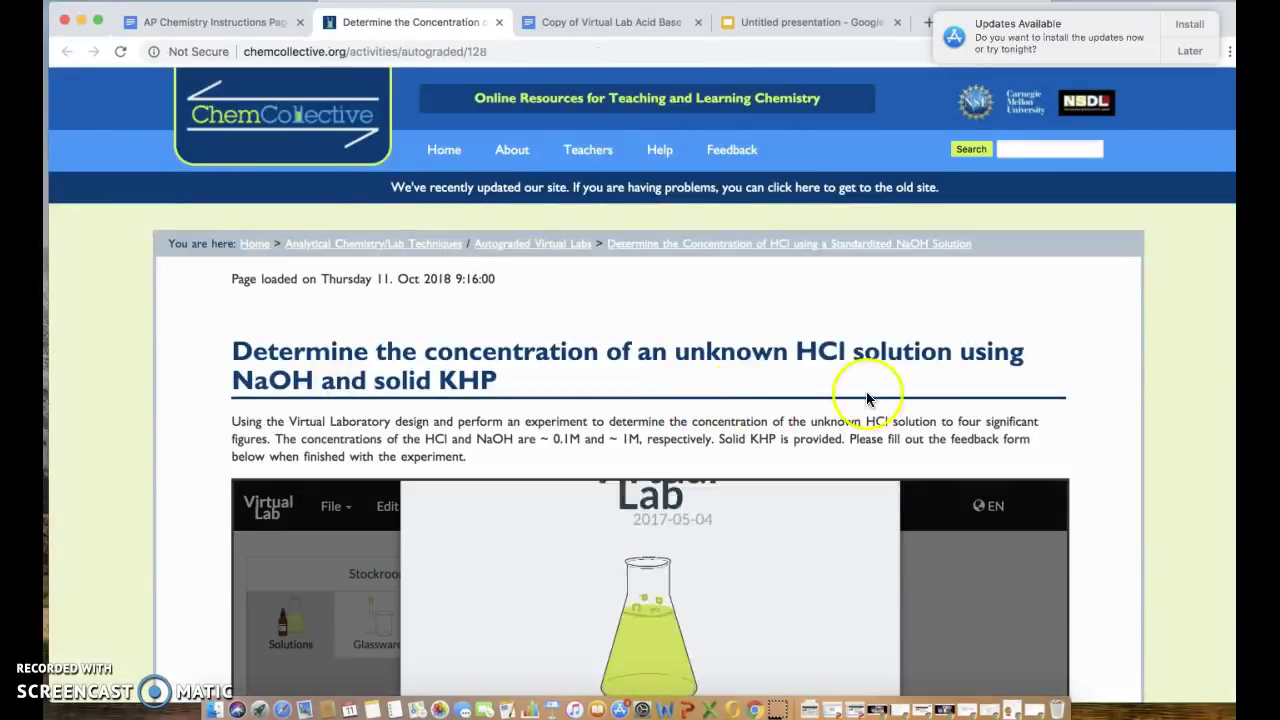
pyautogui.scroll(-1, 1160, 356)
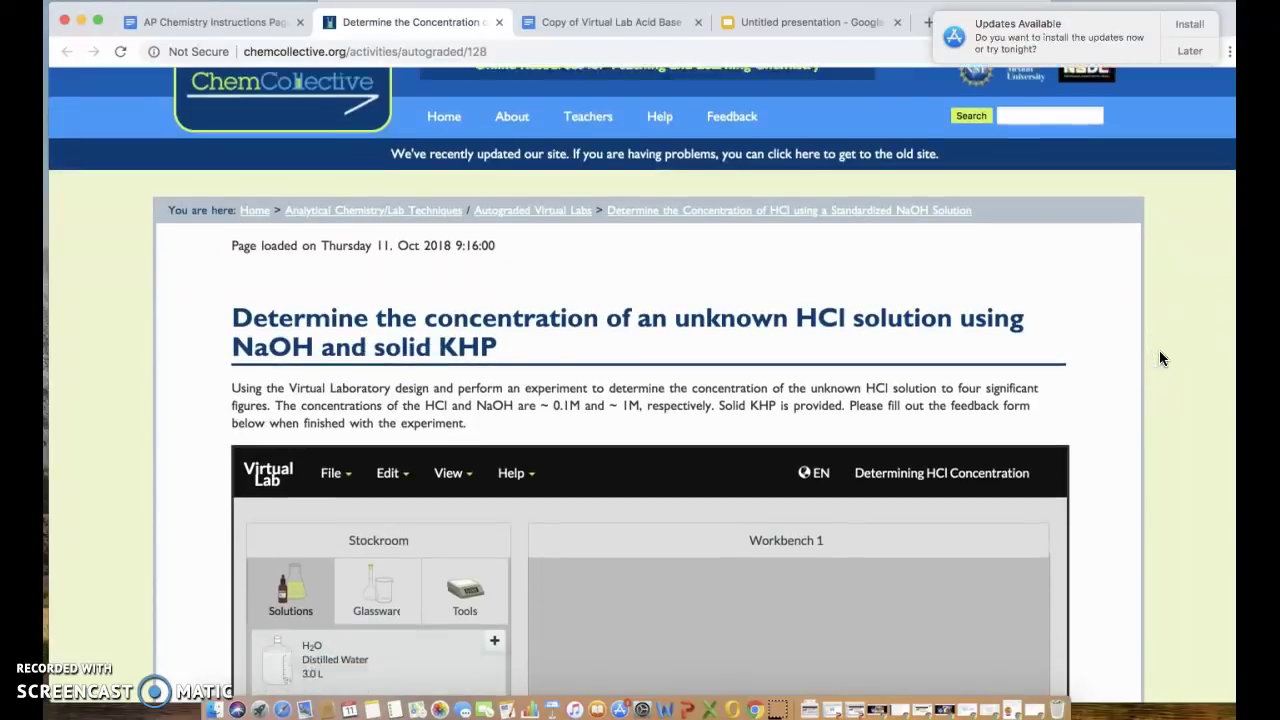
pyautogui.scroll(-10, 1160, 358)
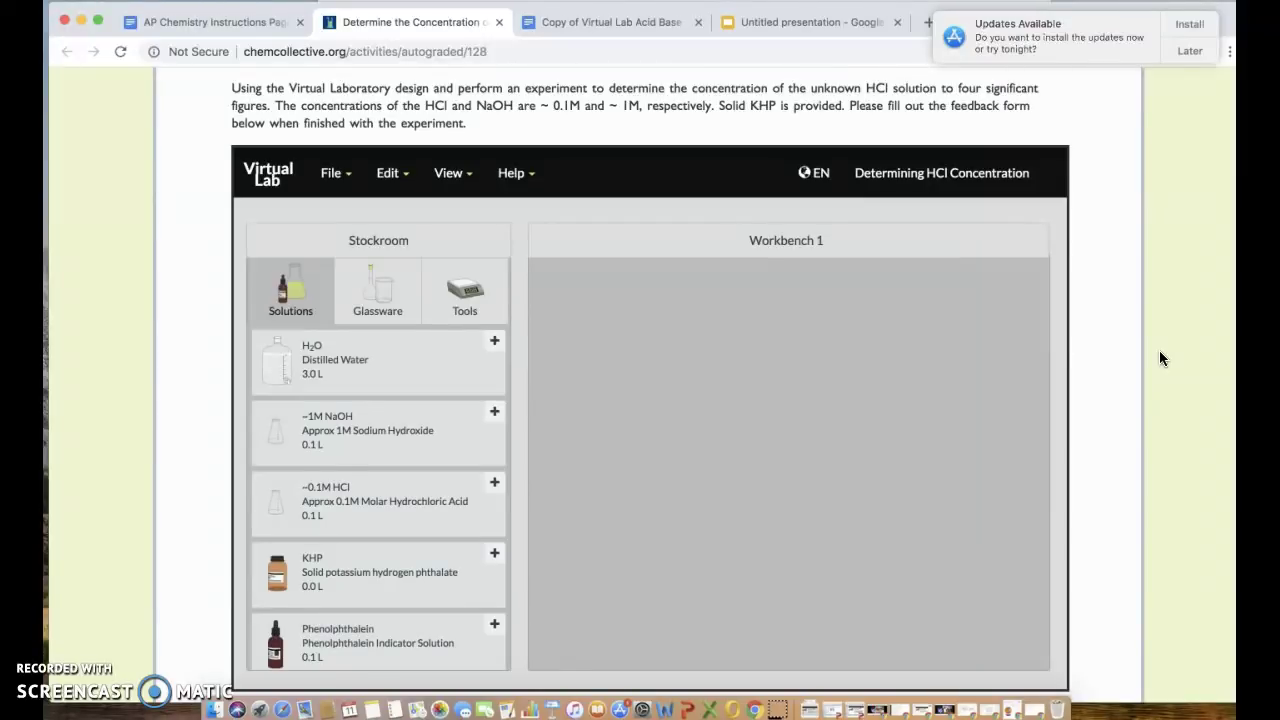
pyautogui.scroll(-1, 1160, 358)
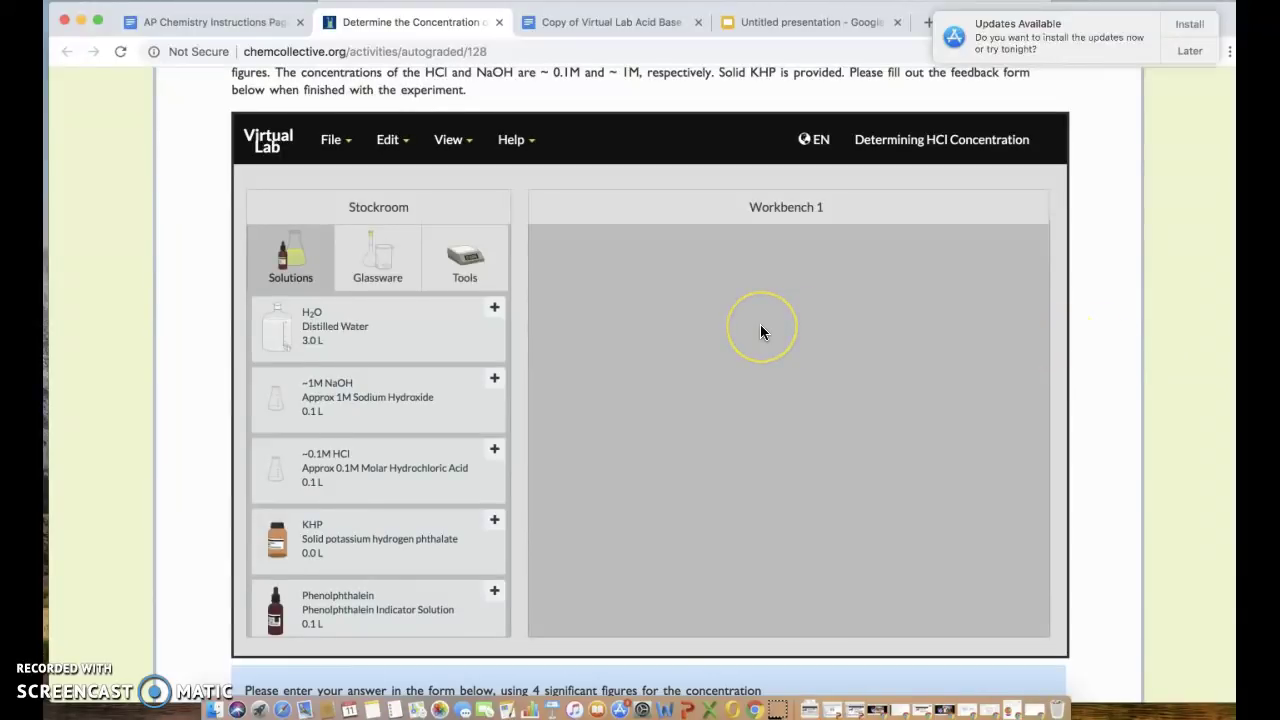
# Examine the stockroom's glassware, including the Erlenmeyers and Other groups, its tools and its solutions.
pyautogui.click(730, 192)
pyautogui.click(391, 258)
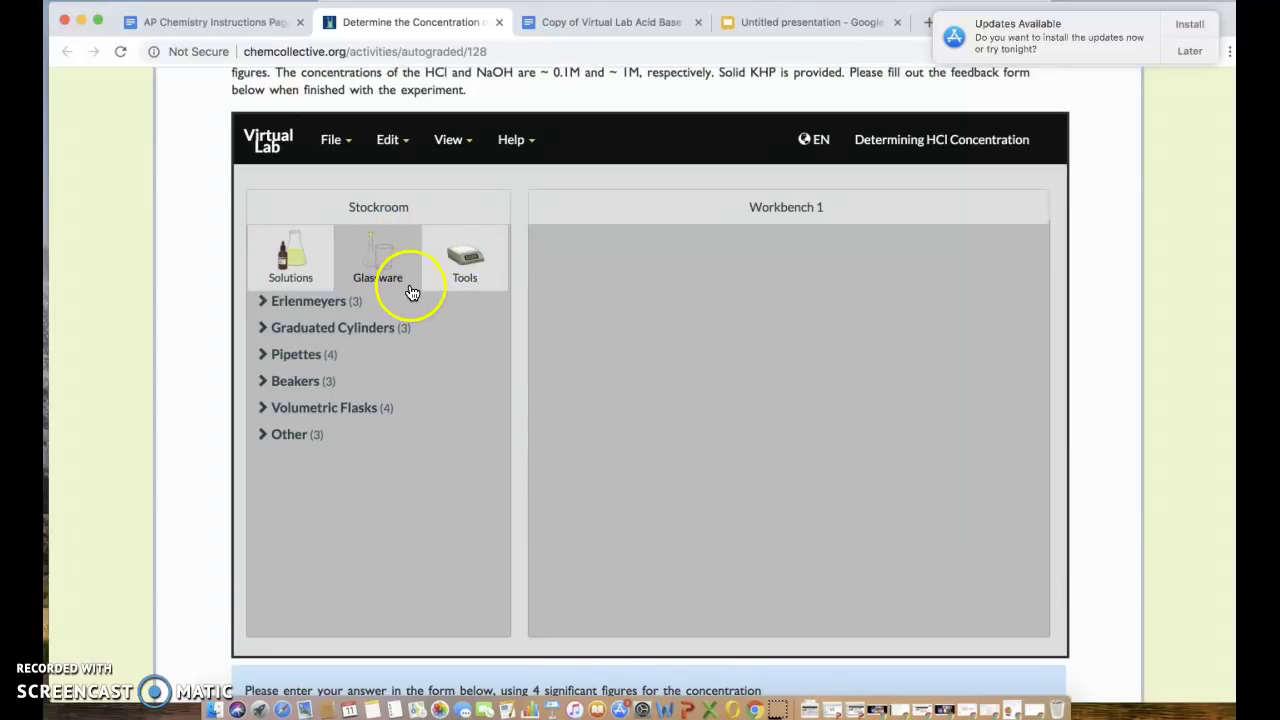
pyautogui.click(343, 309)
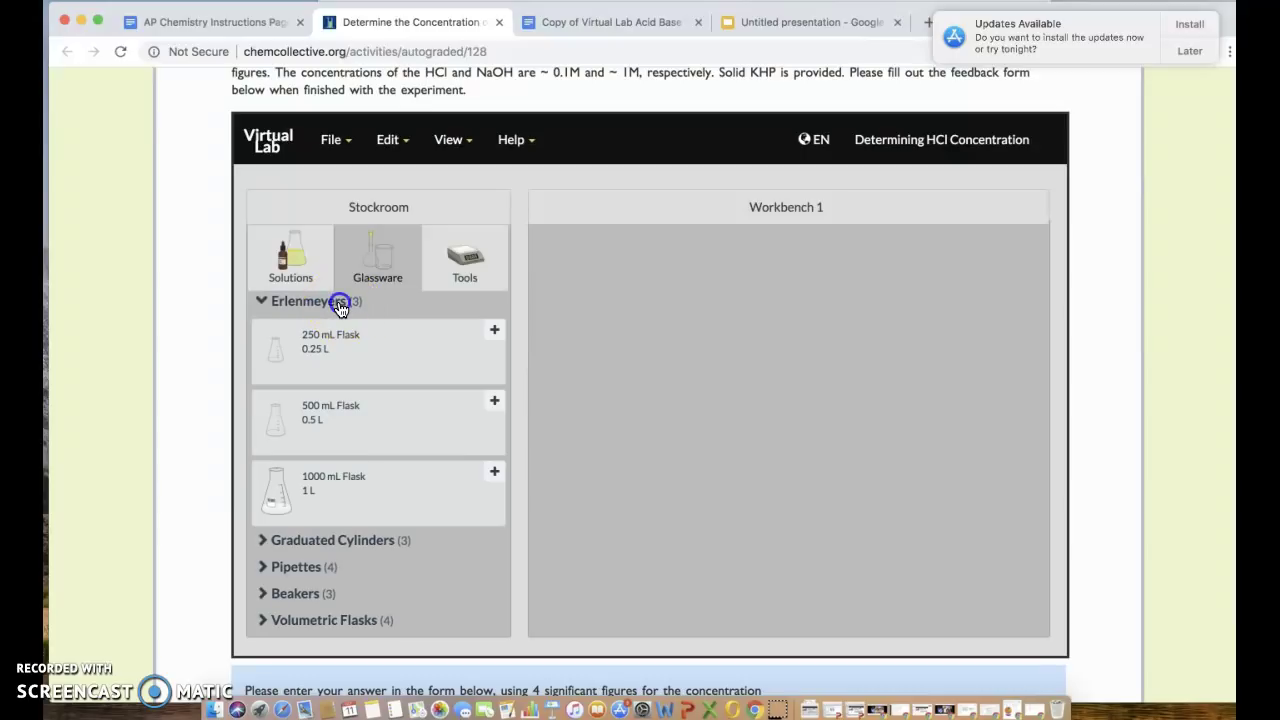
pyautogui.click(337, 304)
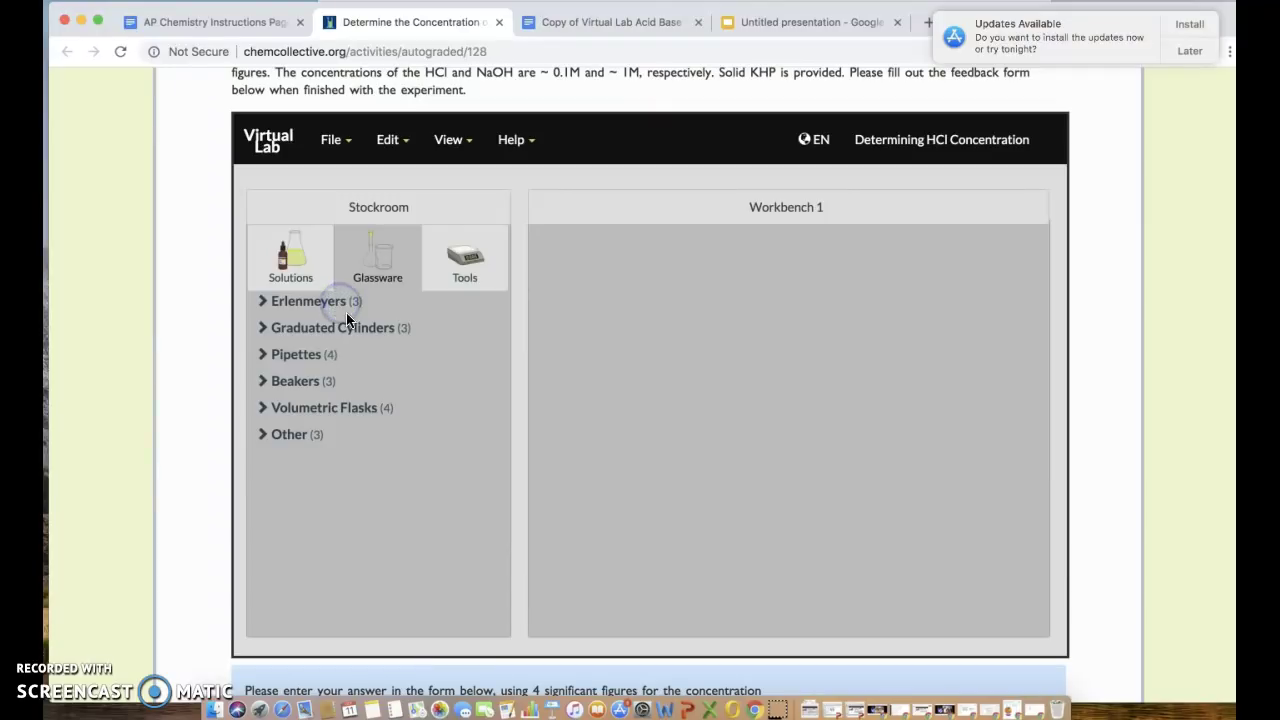
pyautogui.click(298, 438)
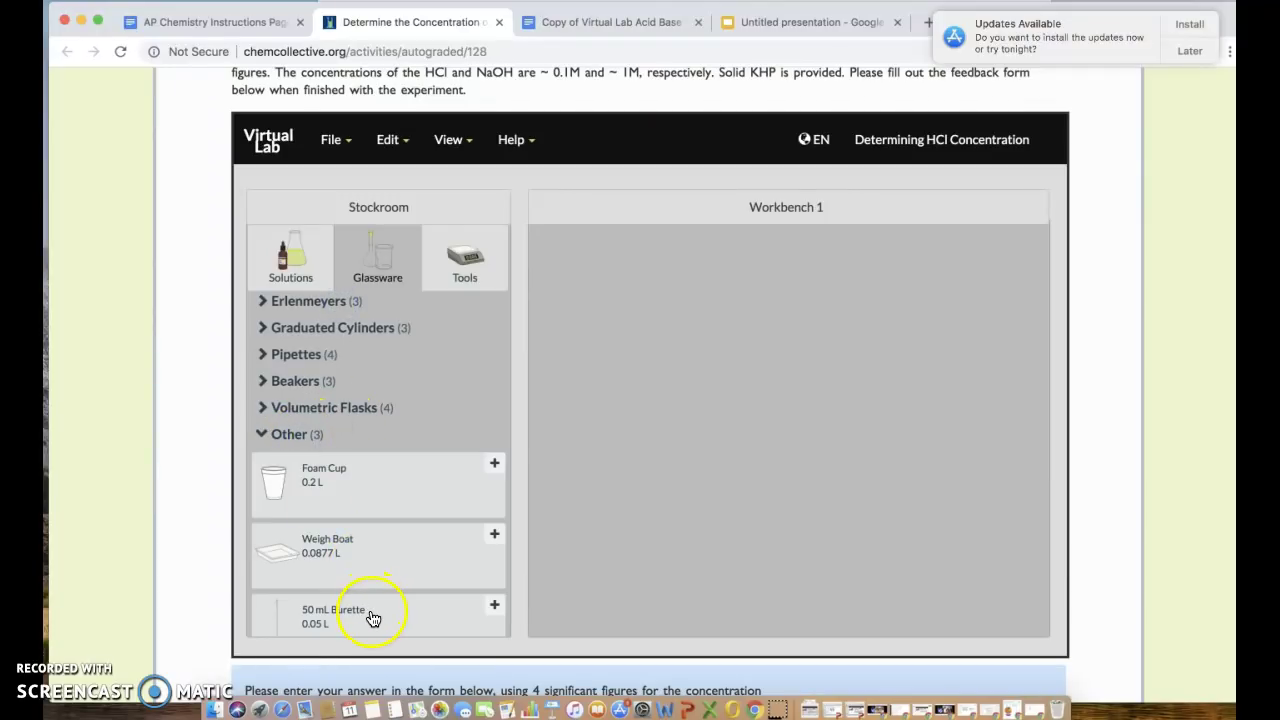
pyautogui.click(300, 436)
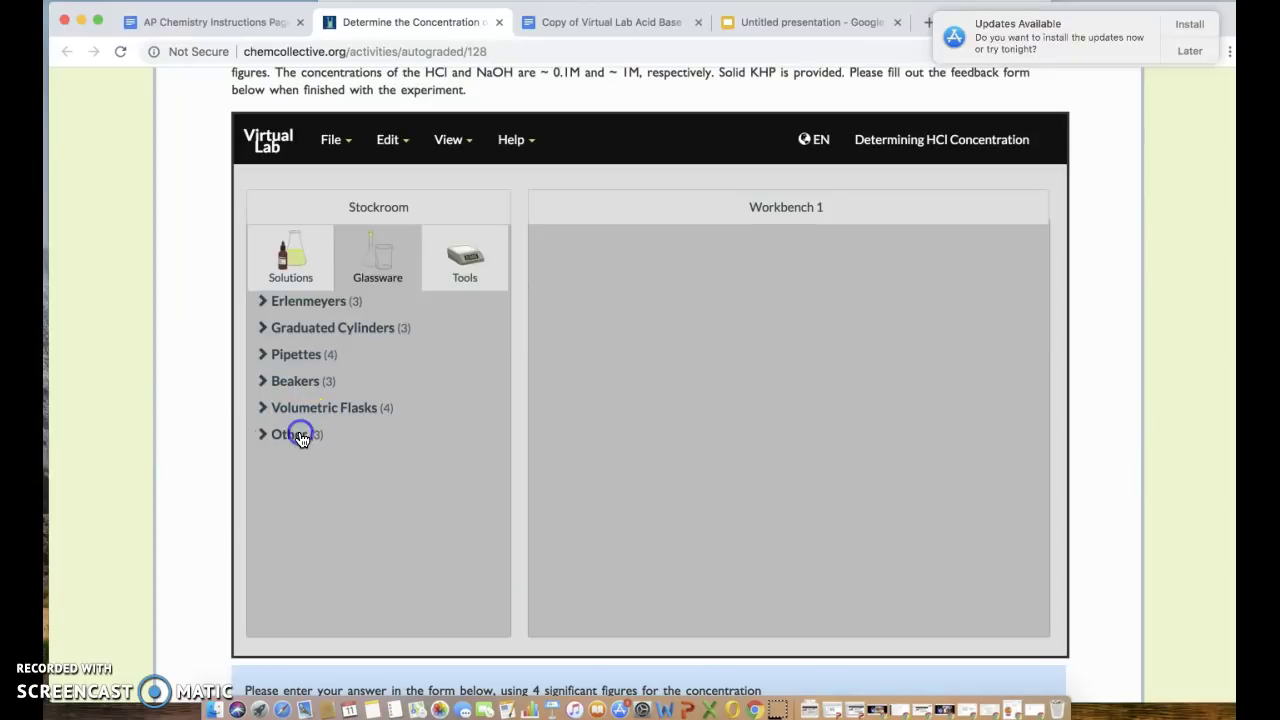
pyautogui.click(480, 280)
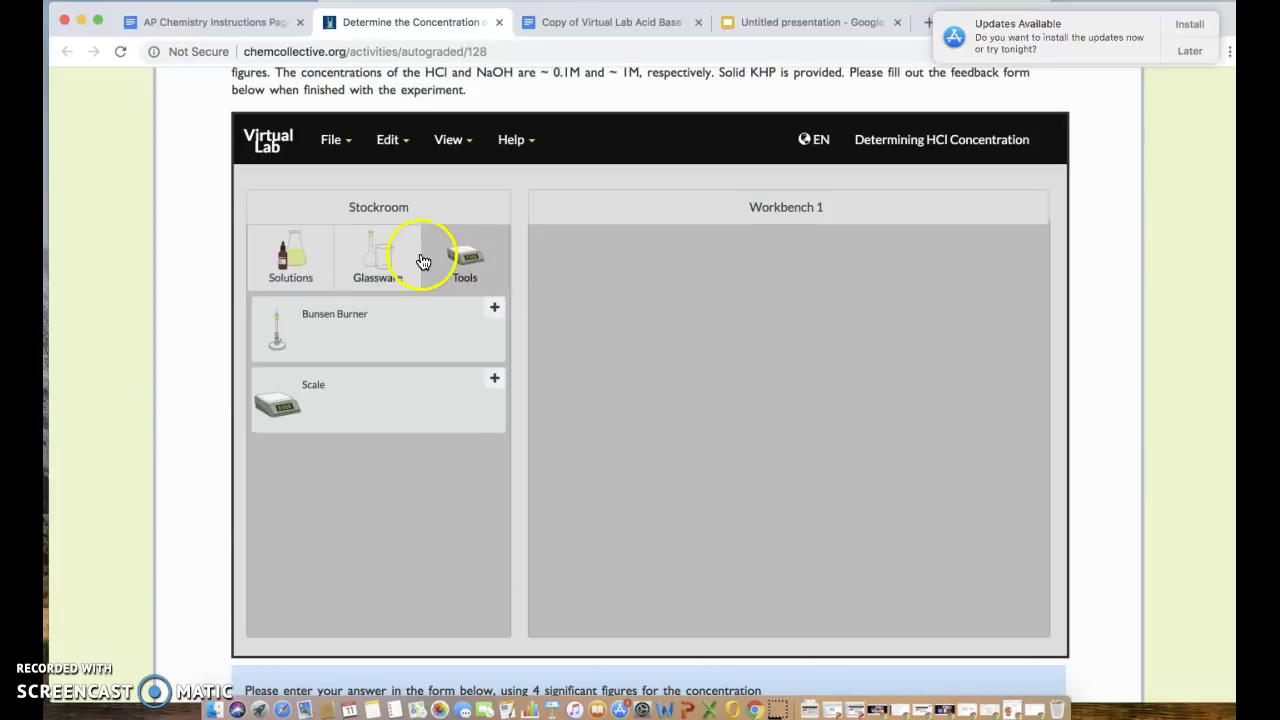
pyautogui.click(294, 265)
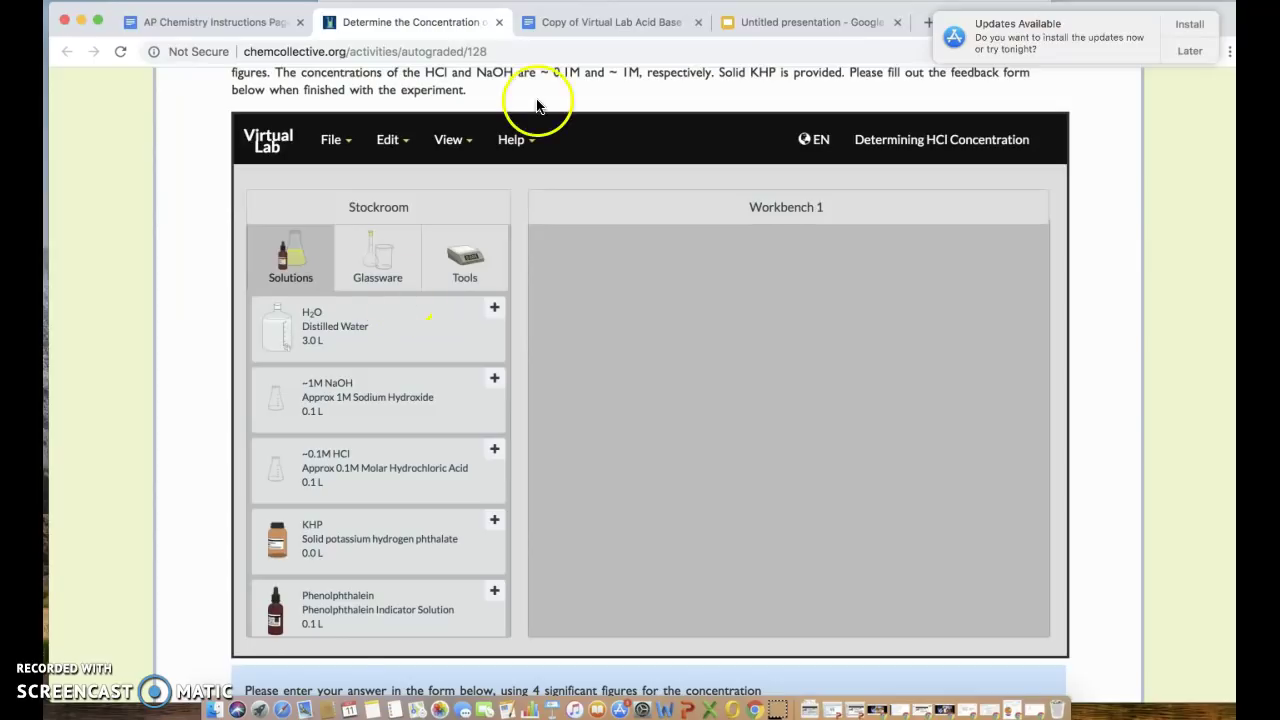
# Read the Procedure table in the lab handout and return to the virtual lab.
pyautogui.click(600, 22)
pyautogui.moveTo(1200, 194); pyautogui.dragTo(1203, 290)
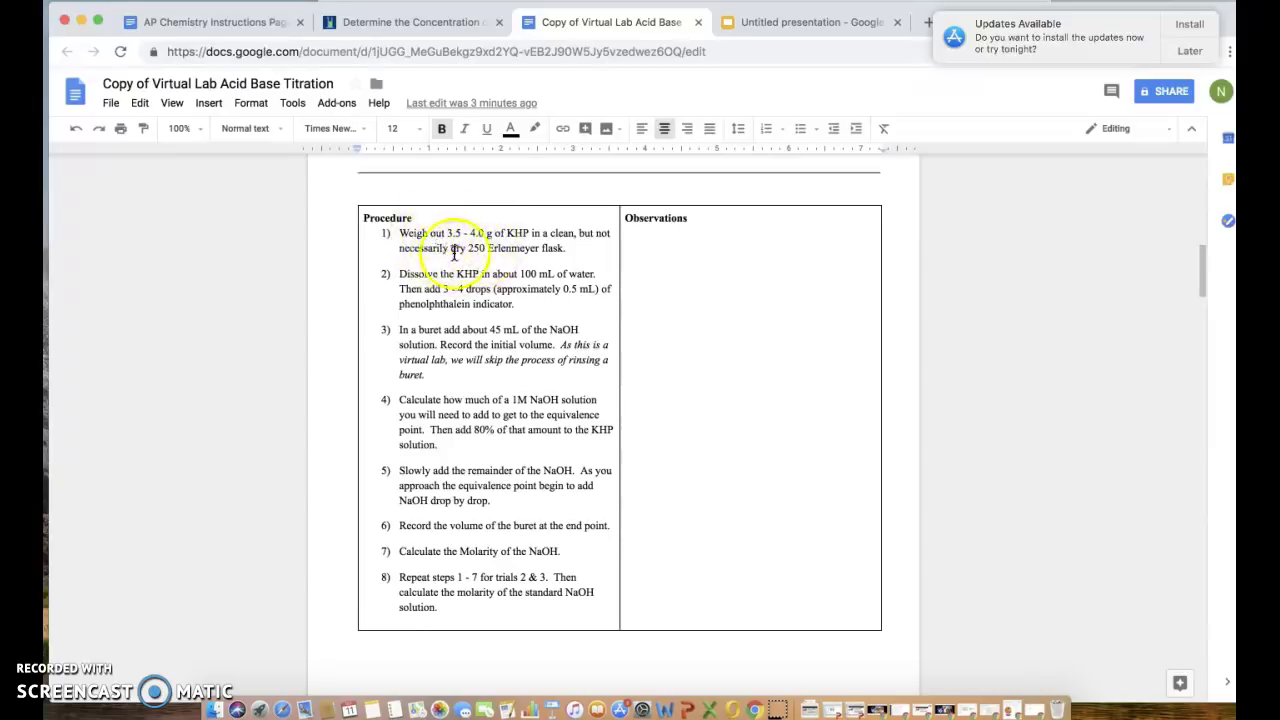
pyautogui.click(430, 22)
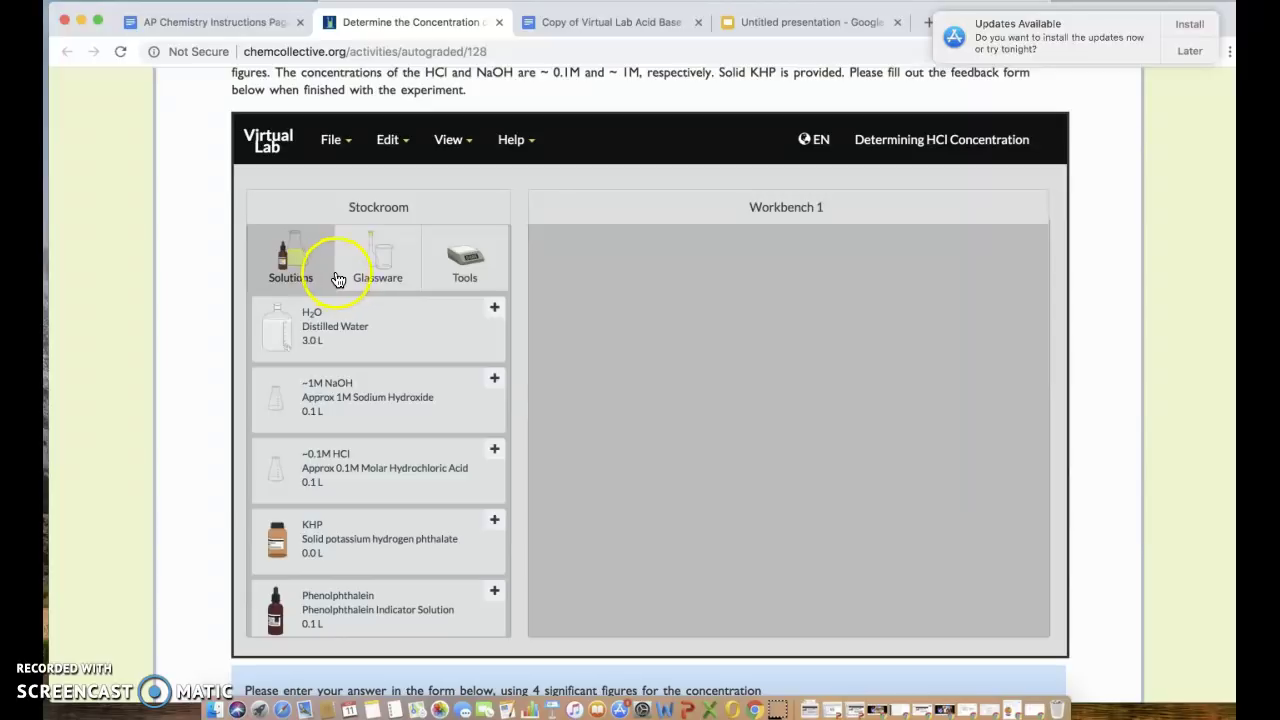
# Add a 250 mL Erlenmeyer flask from the stockroom and place it near the middle of the workbench.
pyautogui.click(380, 265)
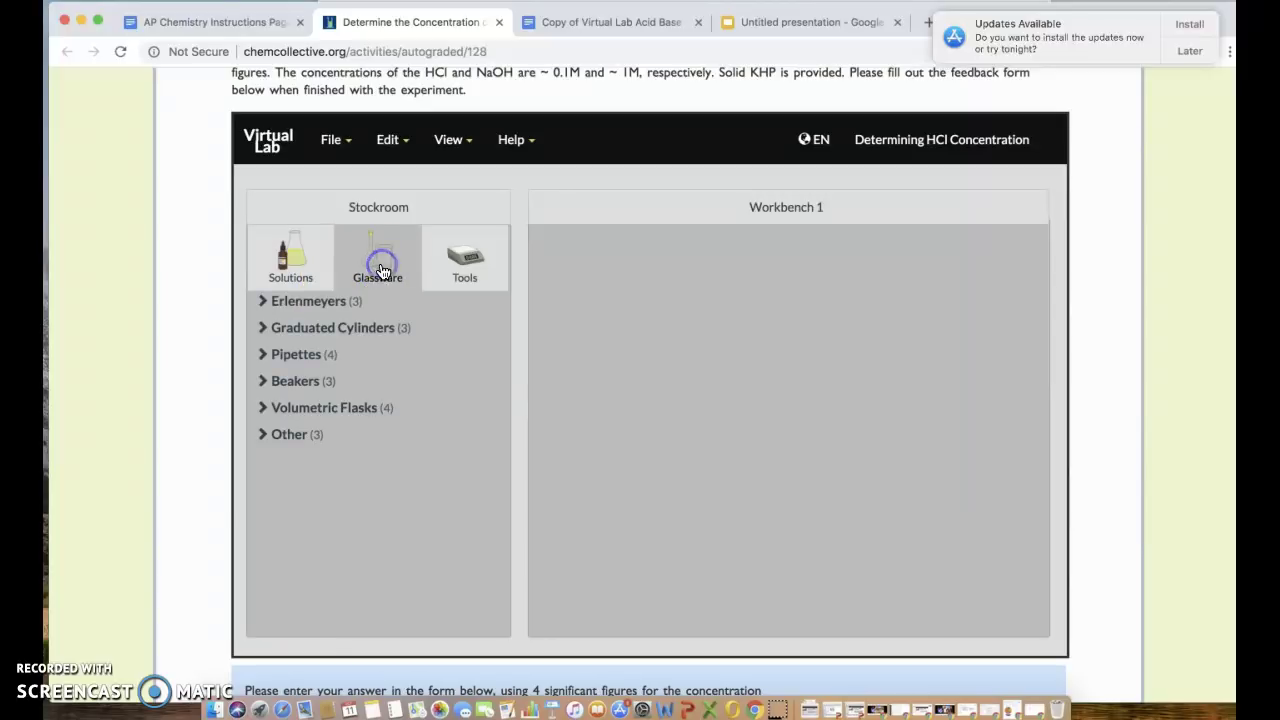
pyautogui.click(336, 303)
pyautogui.doubleClick(340, 345)
pyautogui.moveTo(599, 286); pyautogui.dragTo(714, 408)
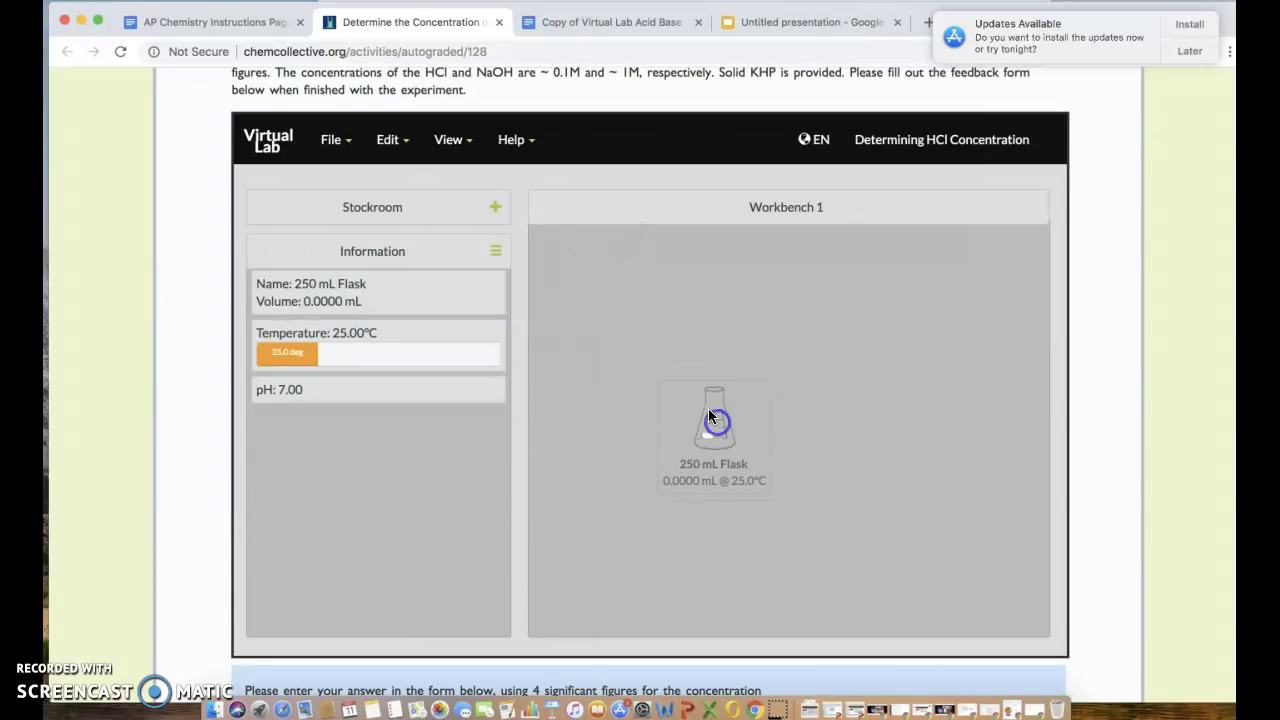
# Add the solid KHP bottle from the stockroom's solutions and position it above and to the left of the flask.
pyautogui.click(333, 207)
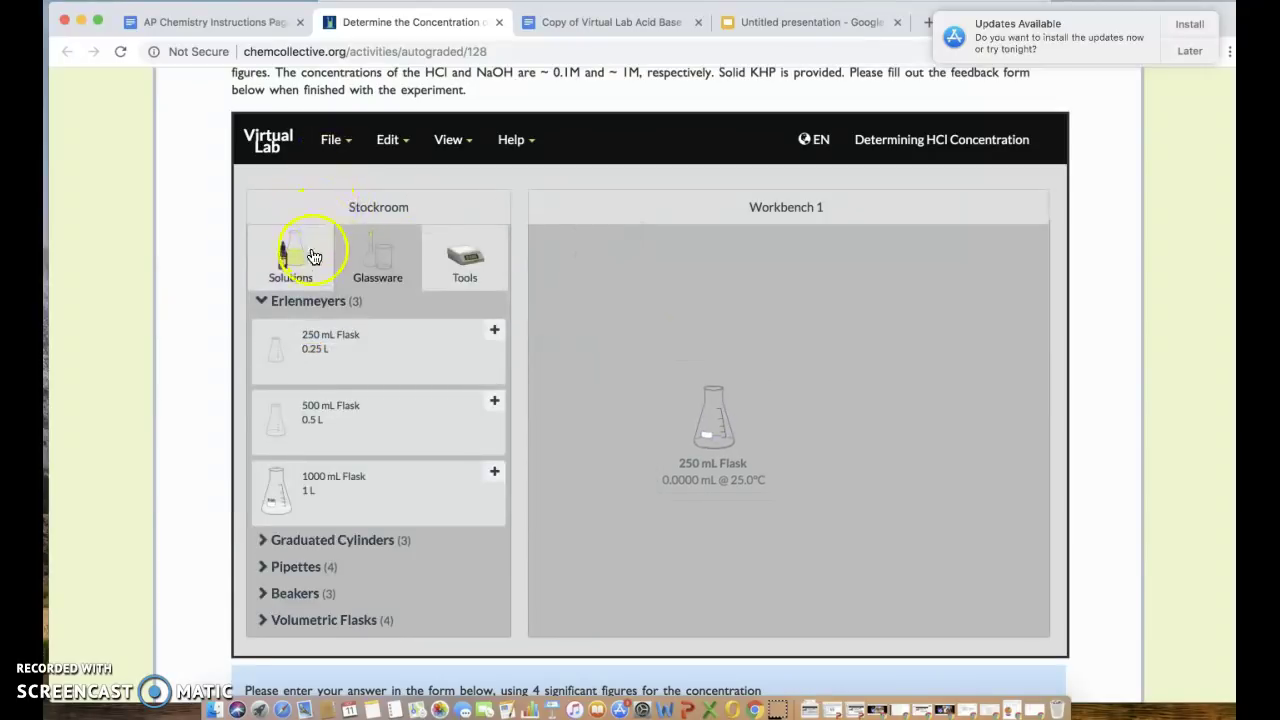
pyautogui.click(283, 258)
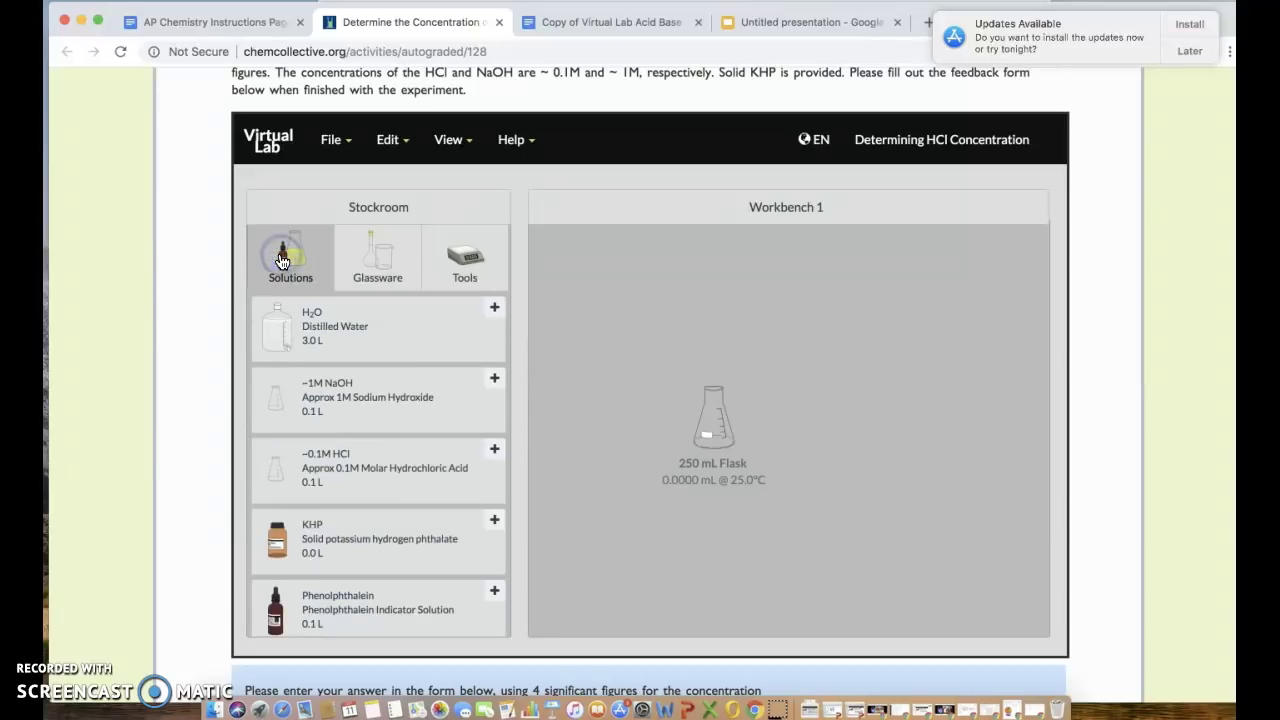
pyautogui.click(320, 540)
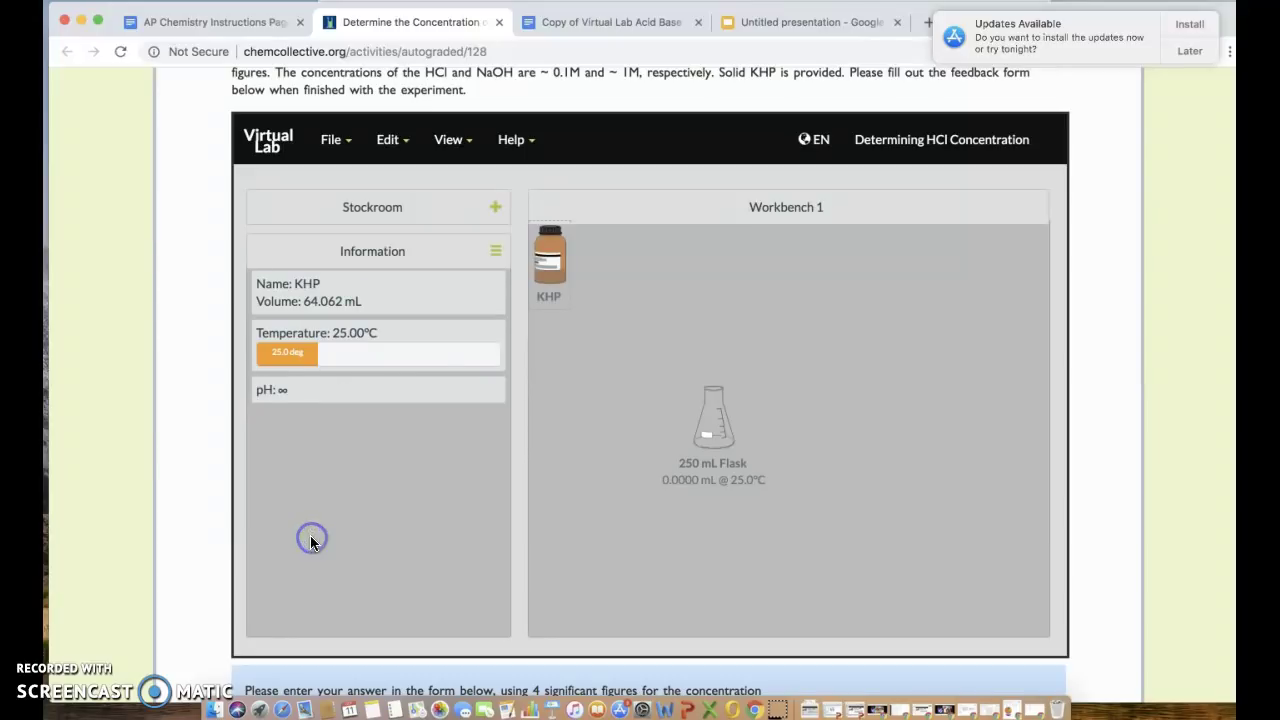
pyautogui.moveTo(519, 285)
pyautogui.mouseDown()
pyautogui.moveTo(543, 251)
pyautogui.moveTo(552, 258)
pyautogui.mouseUp()
pyautogui.click(404, 206)
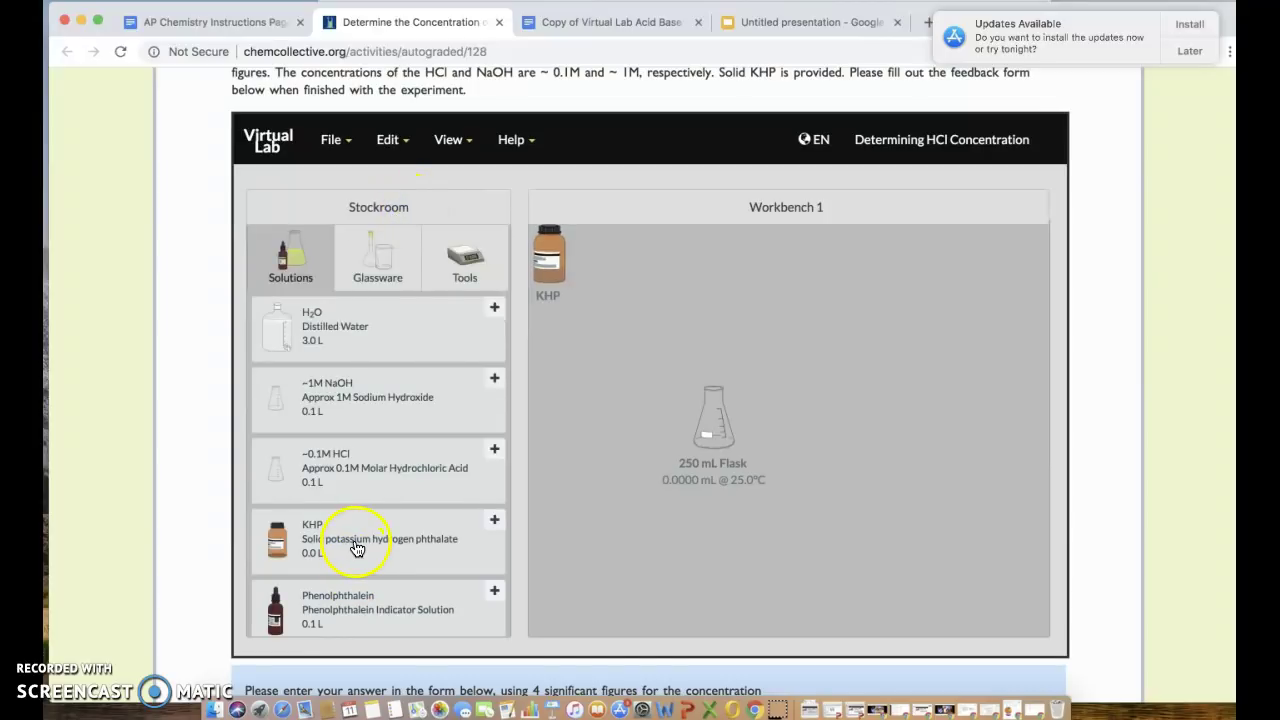
pyautogui.moveTo(549, 245); pyautogui.dragTo(575, 288)
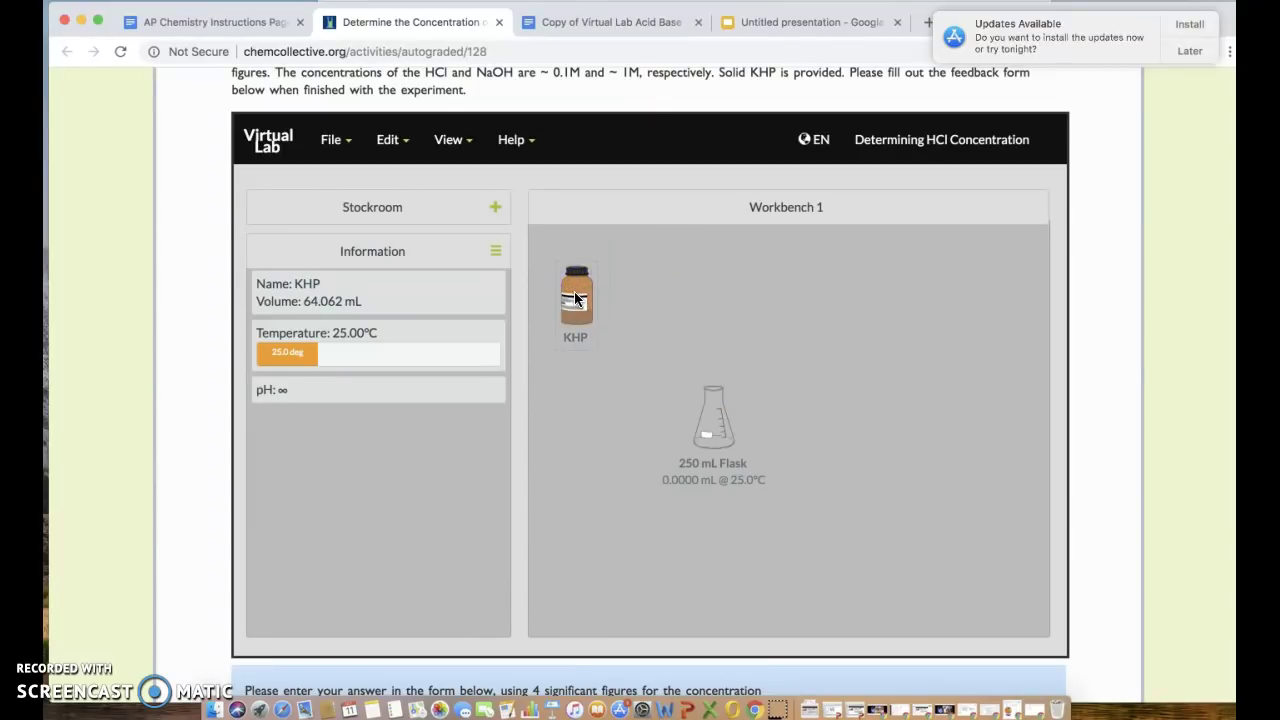
# Pour 3.88 g of KHP into the 250 mL flask with the Precise transfer, checking the handout for the required mass, and end the transfer.
pyautogui.moveTo(576, 297); pyautogui.dragTo(712, 416)
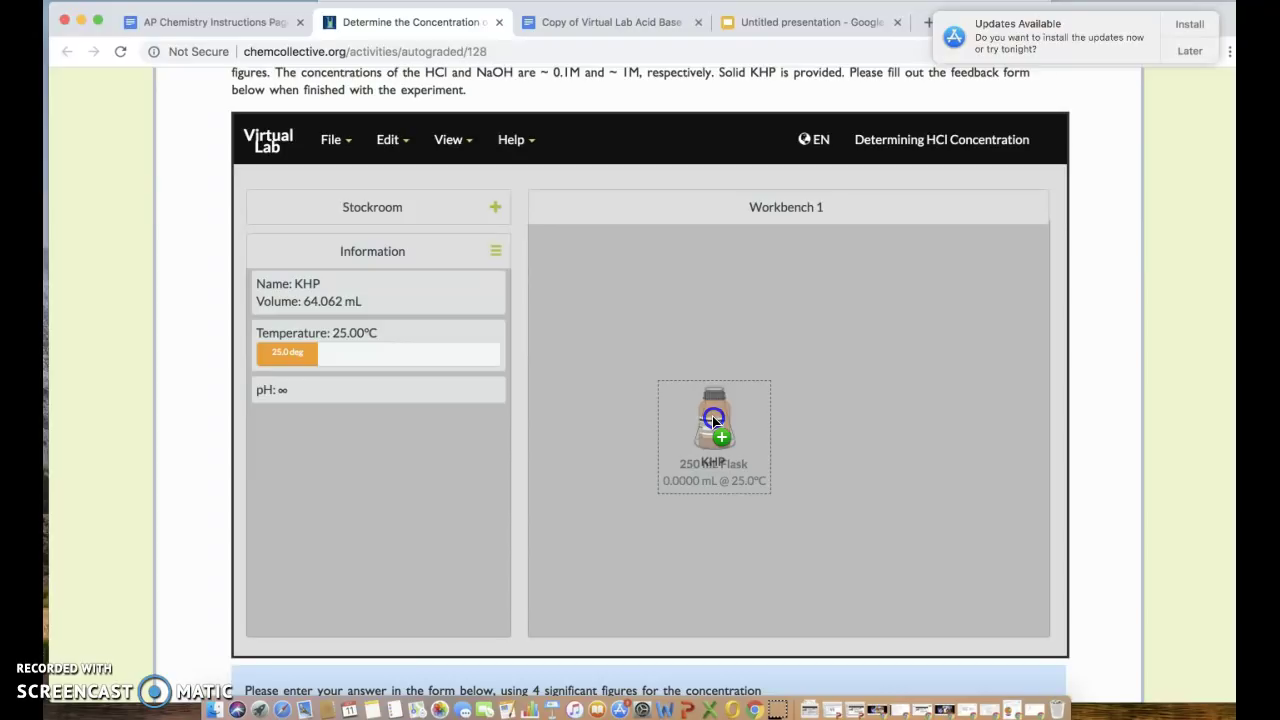
pyautogui.moveTo(712, 416); pyautogui.dragTo(711, 415)
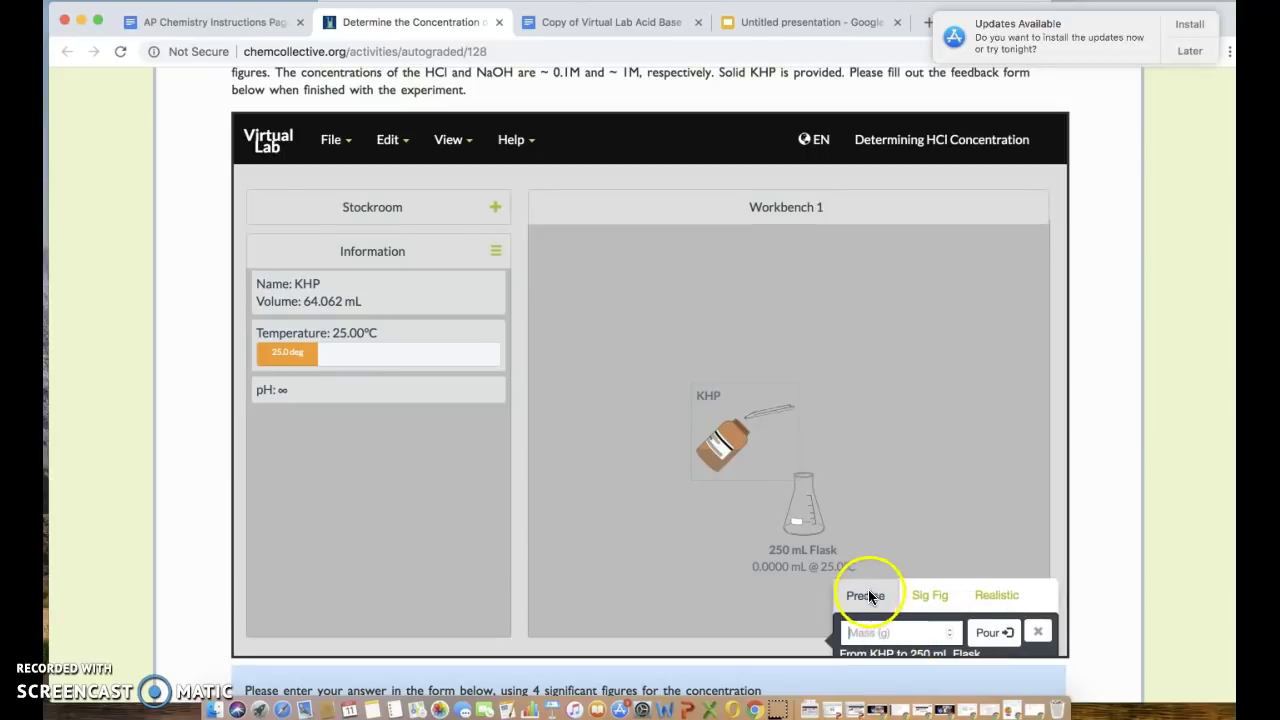
pyautogui.click(869, 632)
pyautogui.click(605, 22)
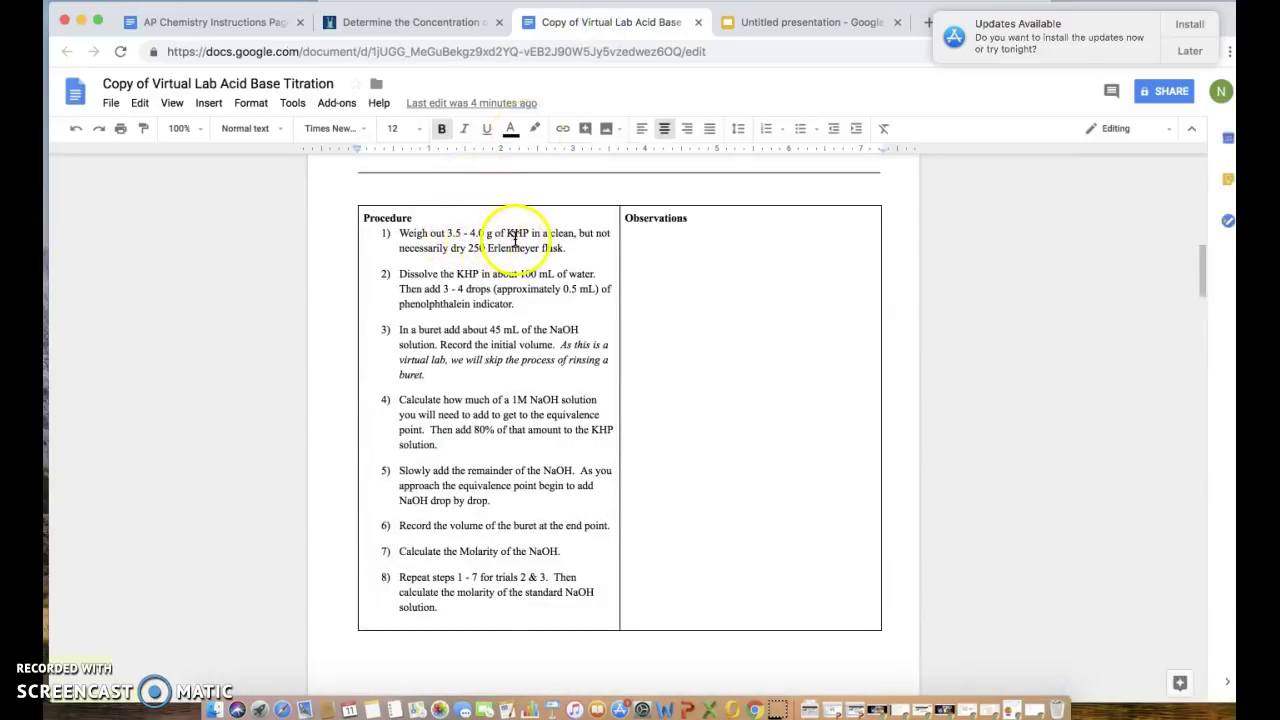
pyautogui.click(396, 24)
pyautogui.click(871, 632)
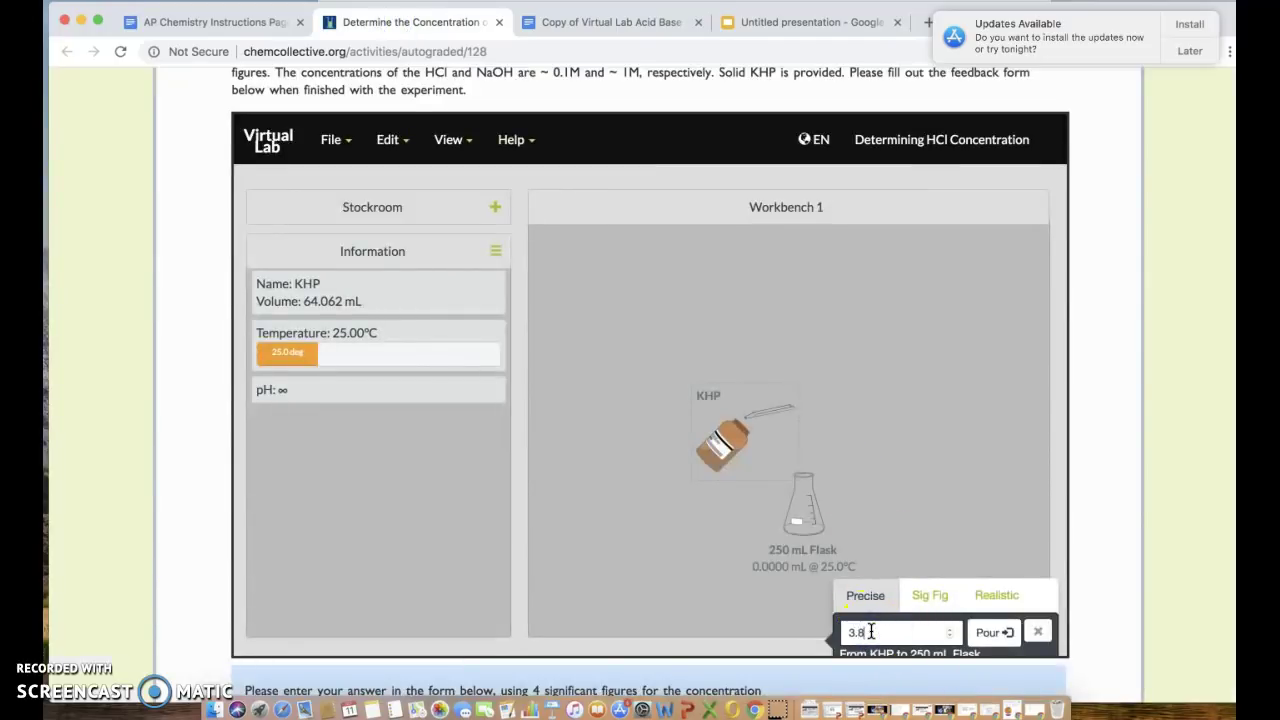
pyautogui.click(995, 632)
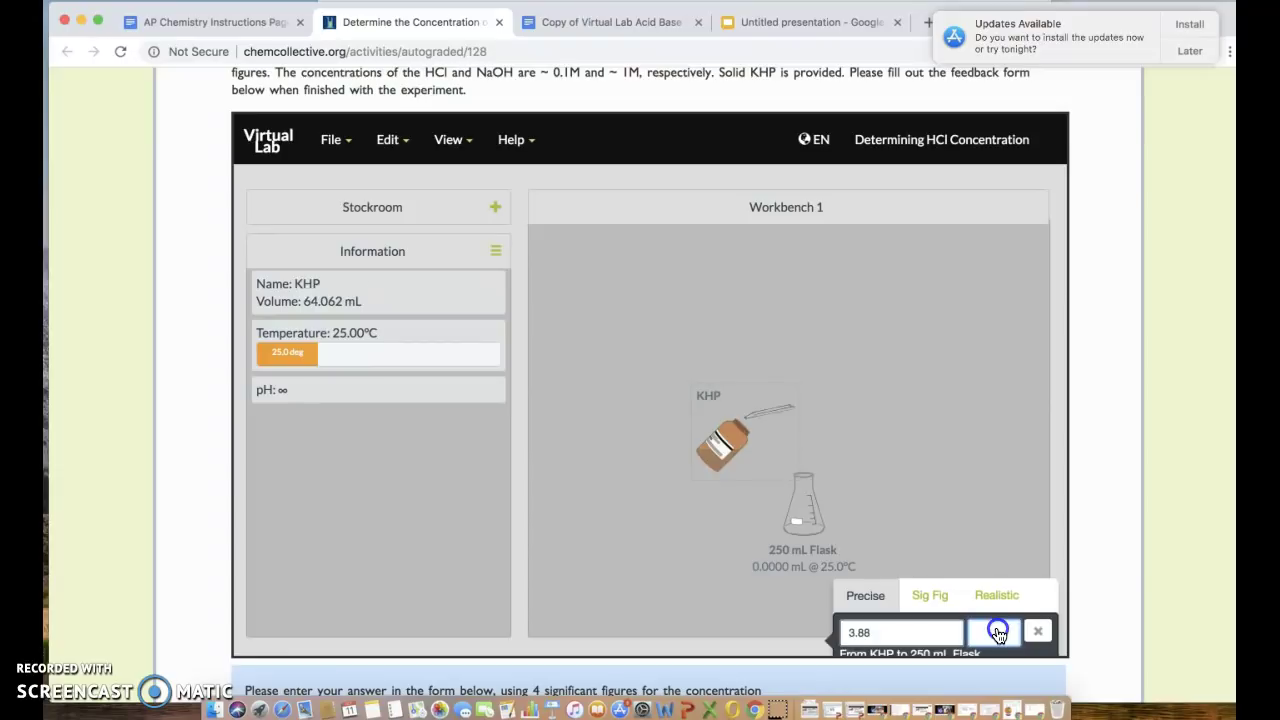
pyautogui.click(977, 597)
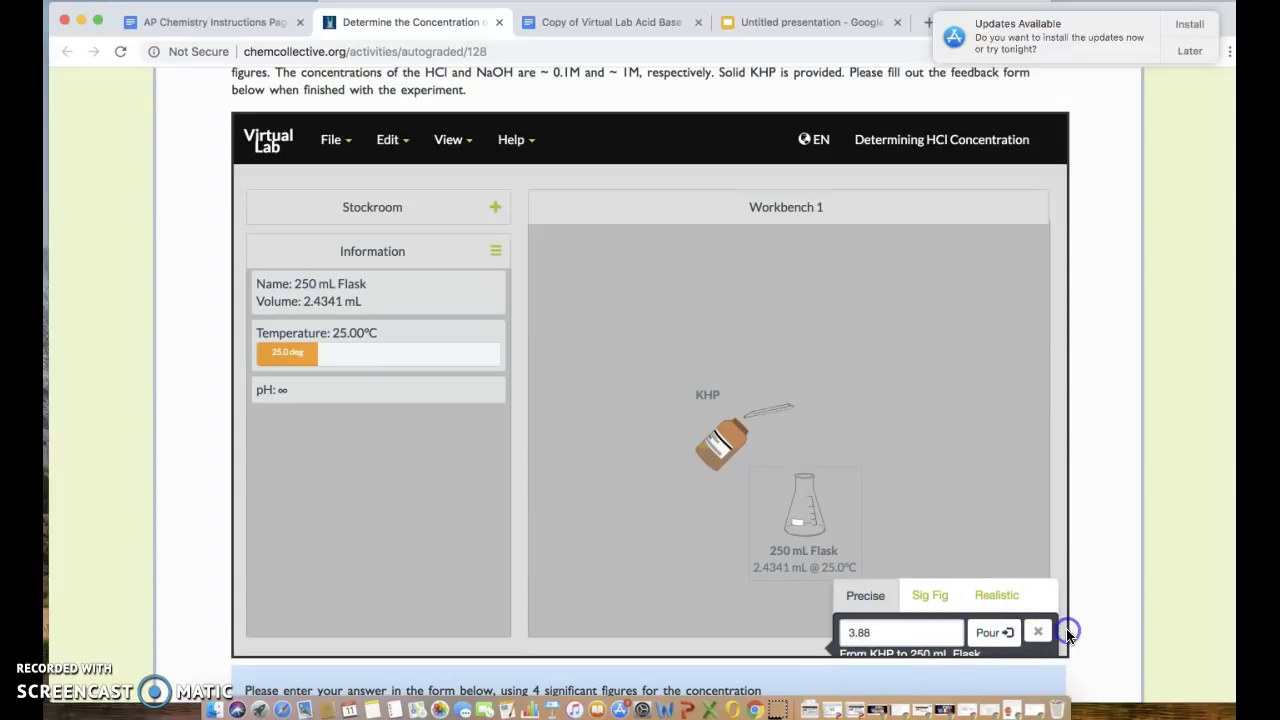
pyautogui.scroll(-2, 1066, 628)
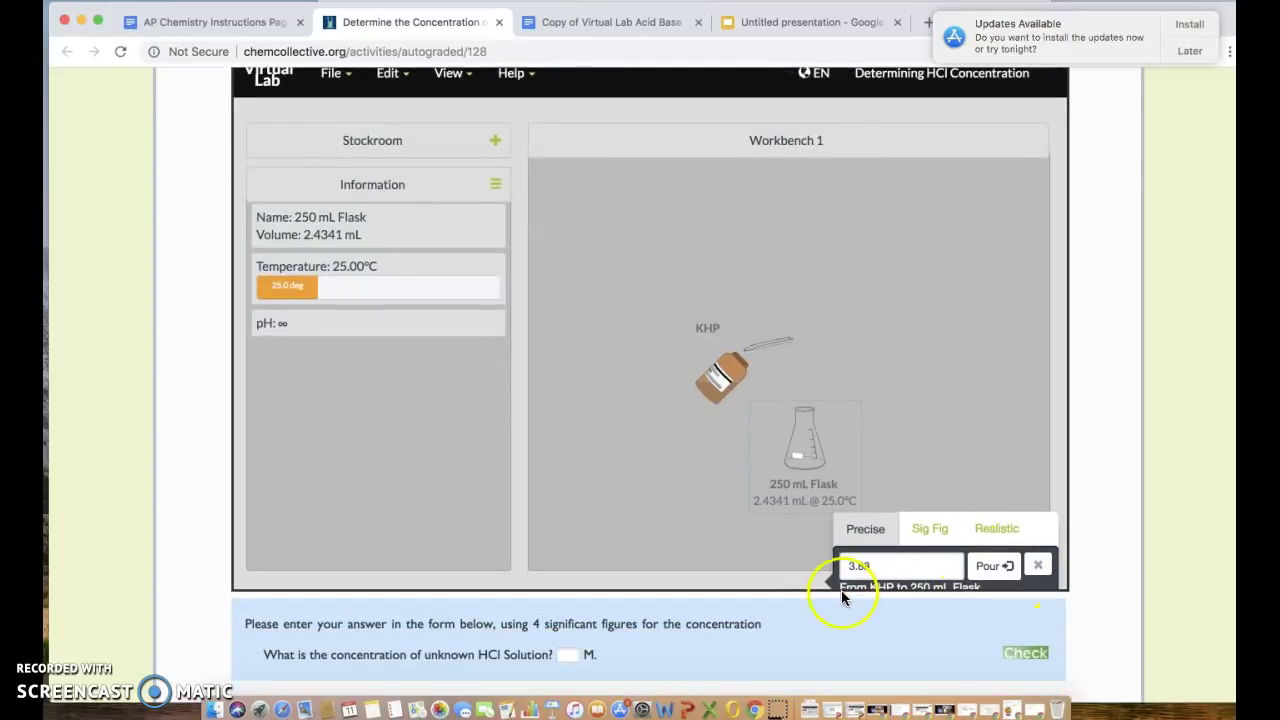
pyautogui.click(1042, 569)
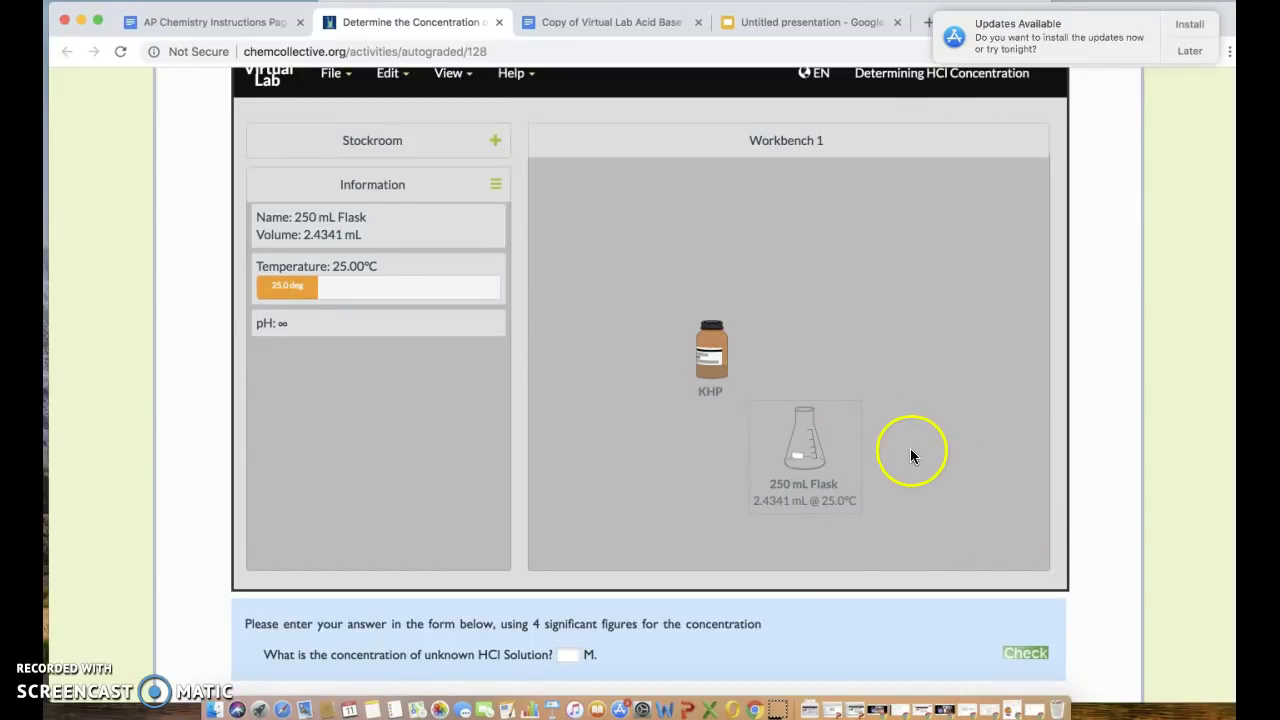
# Move the KHP bottle to the workbench's upper-right corner, check the handout's procedure, and shift the 250 mL flask slightly upward.
pyautogui.click(711, 343)
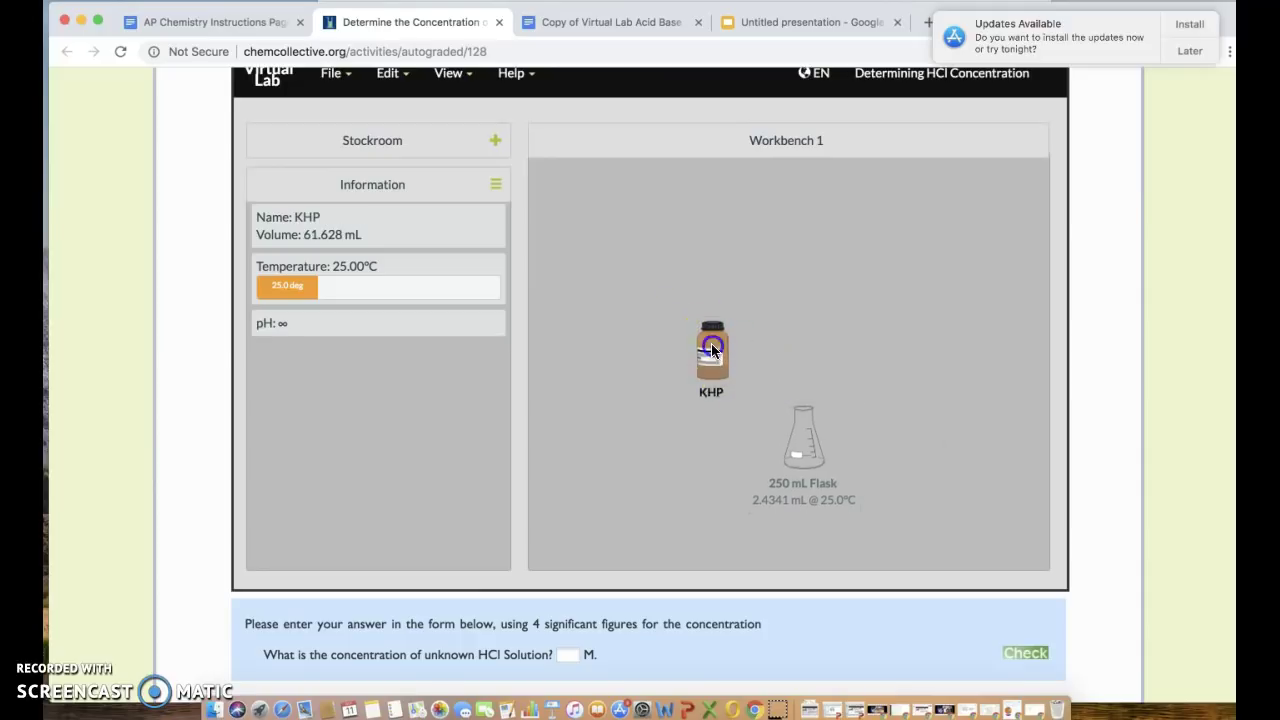
pyautogui.moveTo(711, 343); pyautogui.dragTo(998, 214)
pyautogui.click(565, 28)
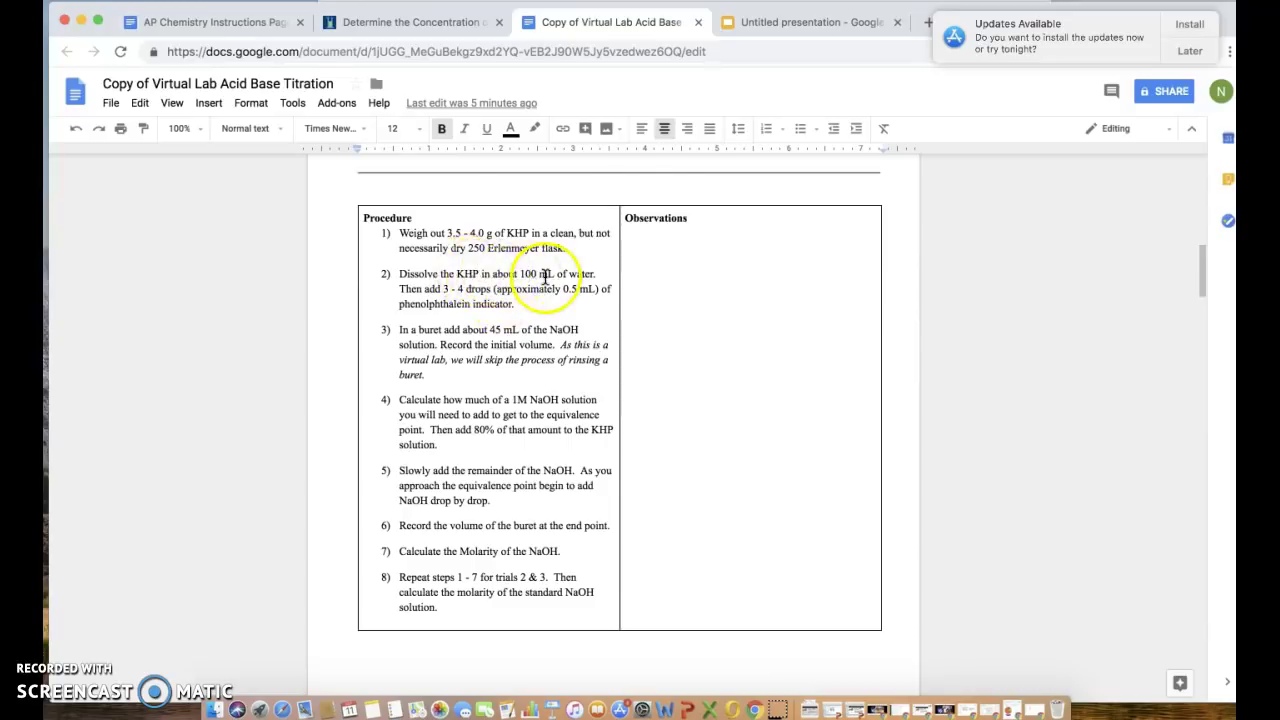
pyautogui.click(410, 25)
pyautogui.click(803, 377)
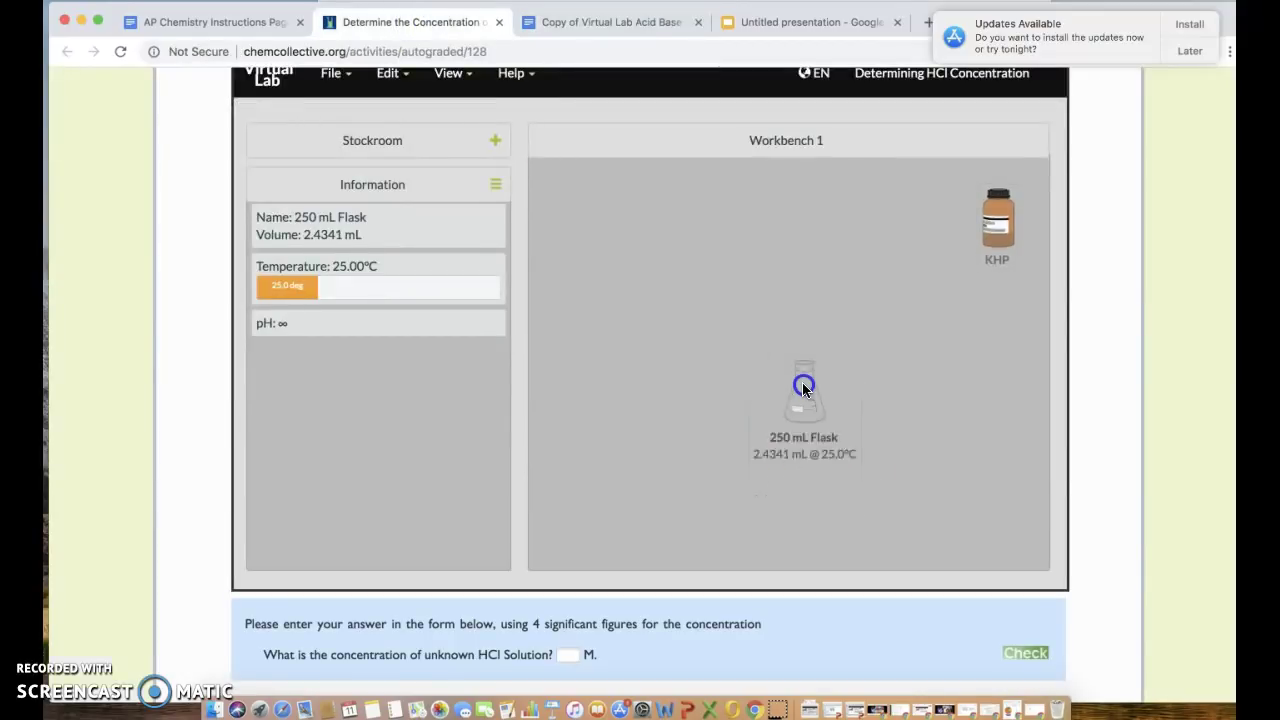
# Add the distilled water container from the stockroom's solutions to the workbench.
pyautogui.click(408, 130)
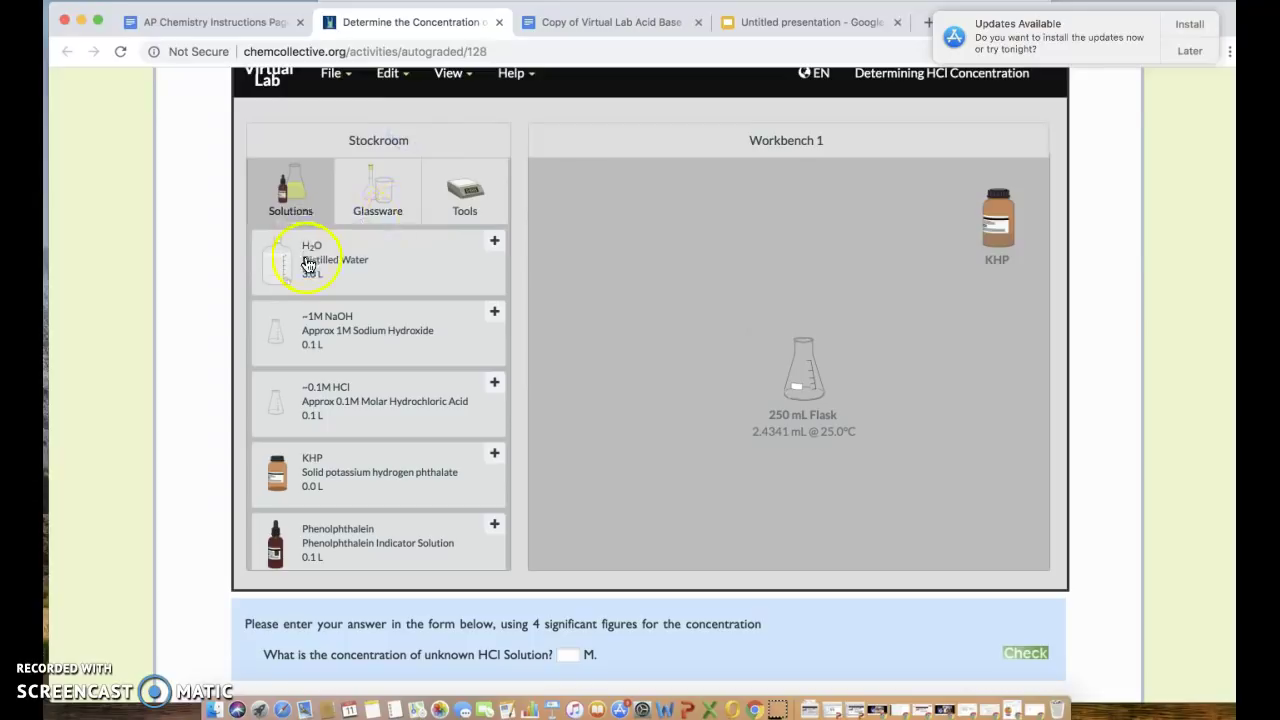
pyautogui.click(302, 262)
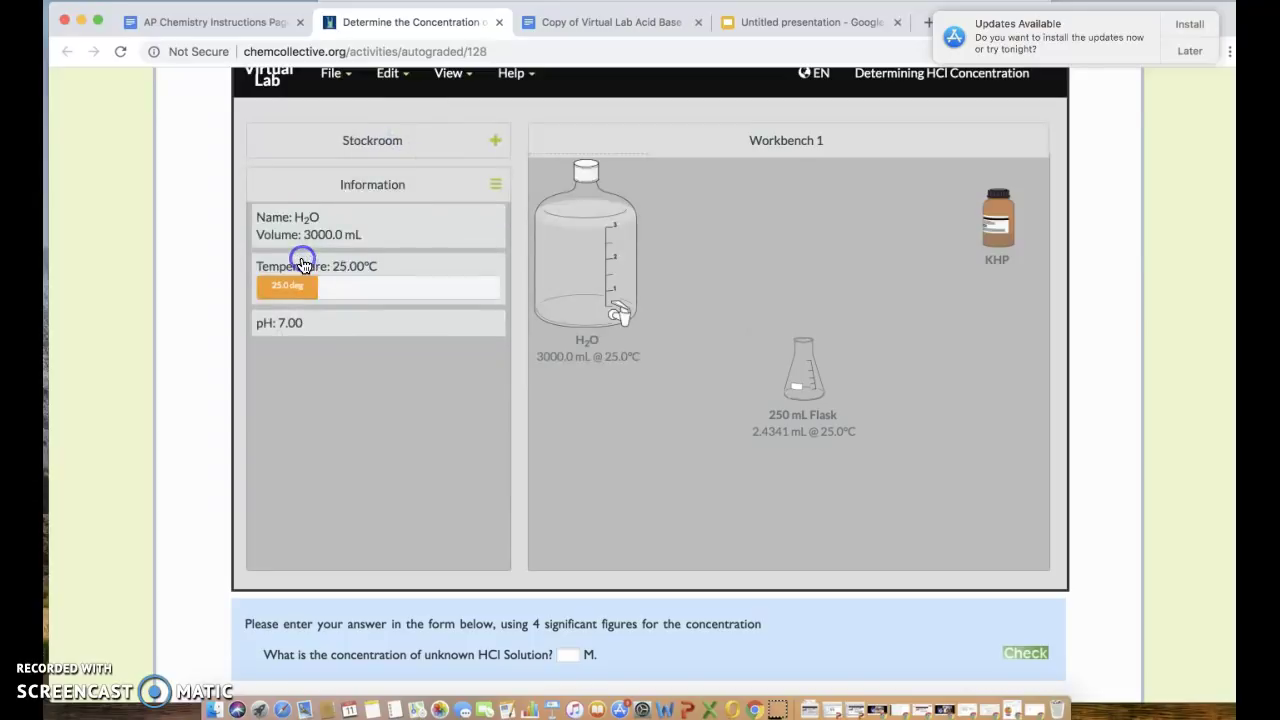
pyautogui.click(416, 149)
pyautogui.click(335, 262)
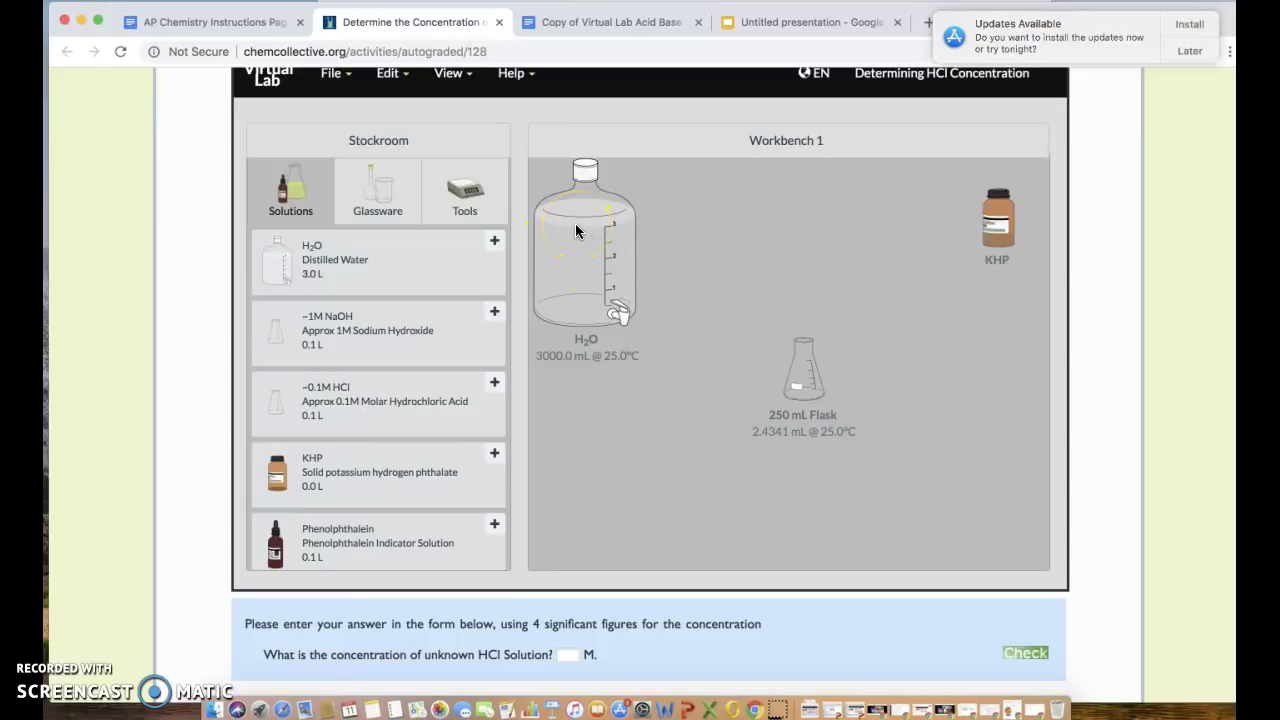
# Pour 100 mL of distilled water into the 250 mL flask with the Precise transfer and end the transfer.
pyautogui.moveTo(576, 228); pyautogui.dragTo(788, 340)
pyautogui.click(869, 500)
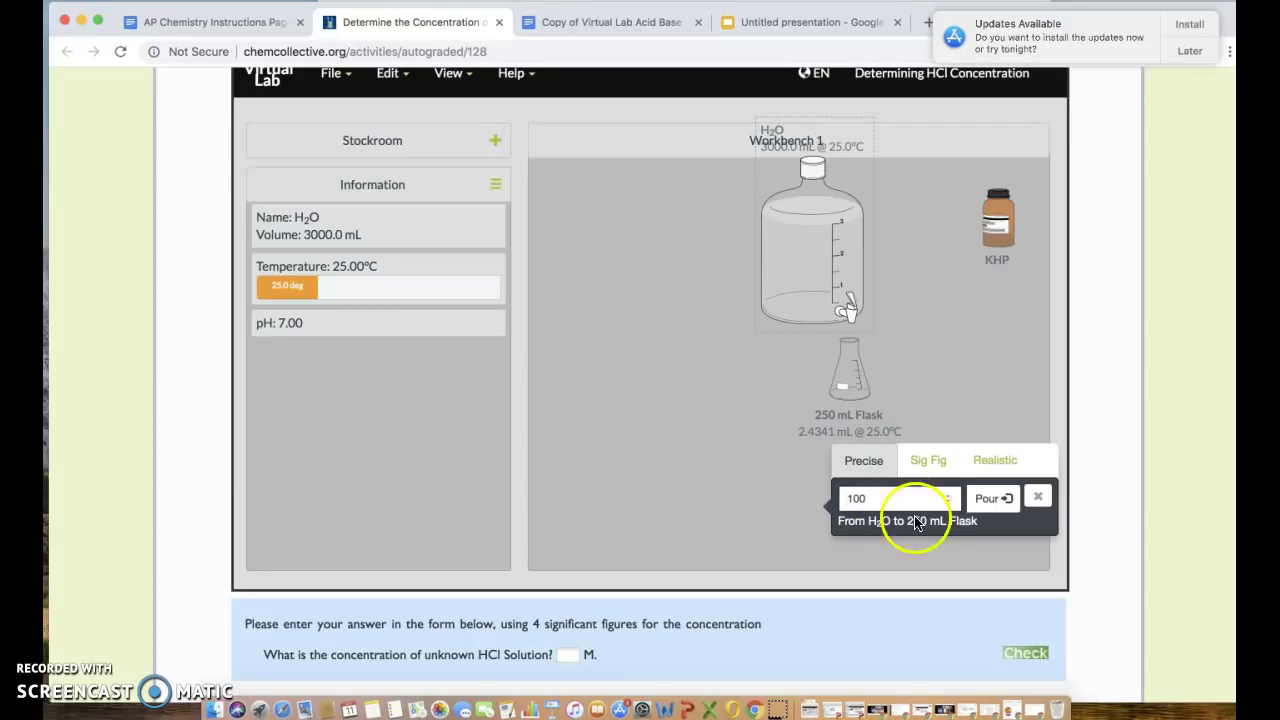
pyautogui.click(995, 512)
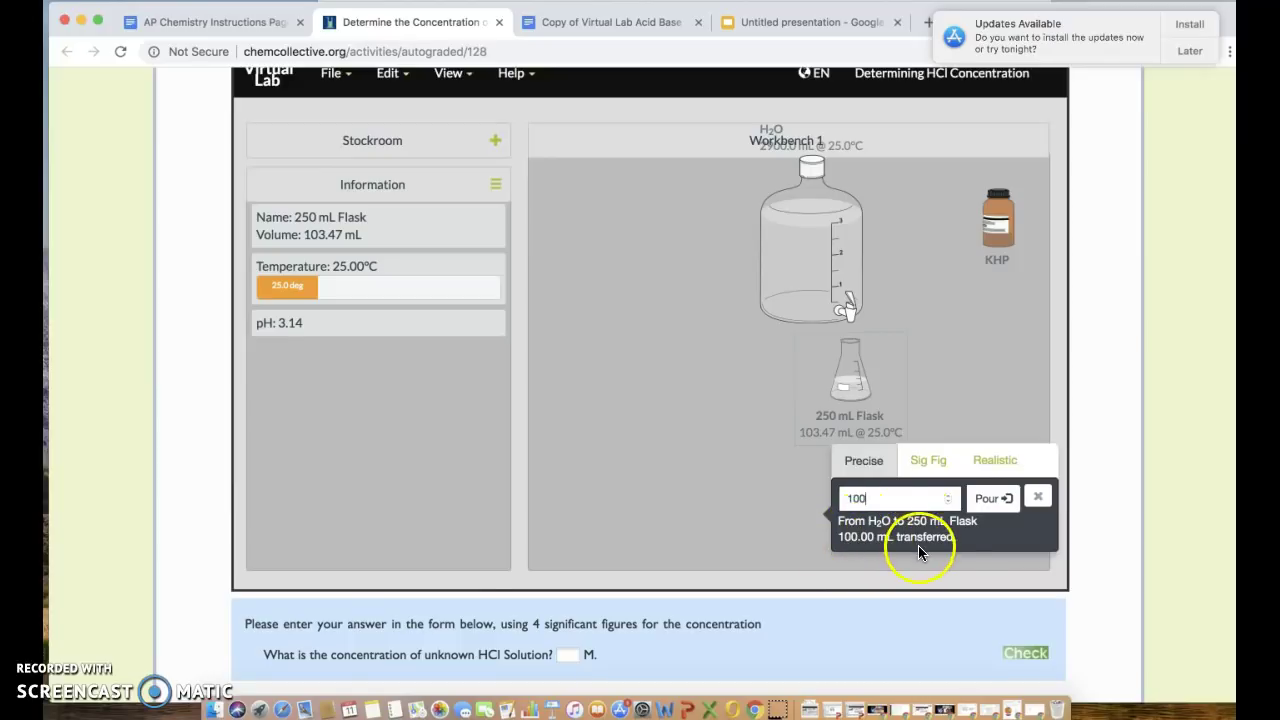
pyautogui.click(1036, 505)
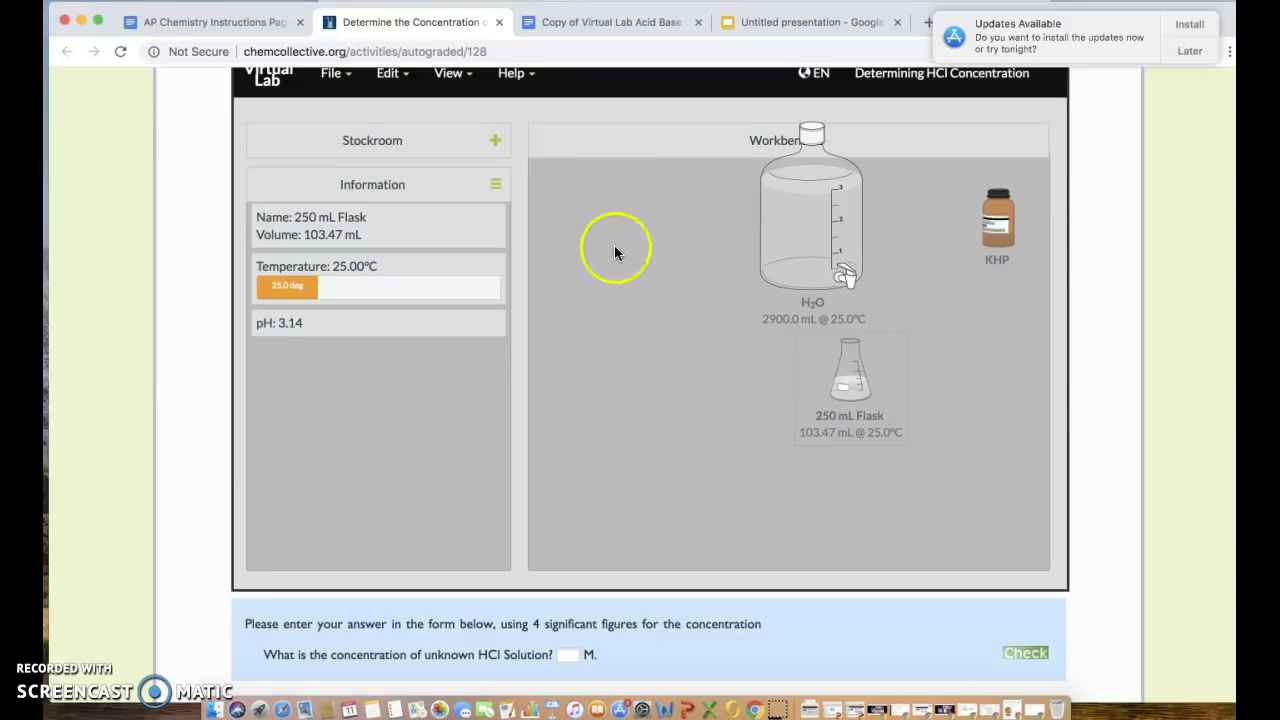
# Record 3.88 g as the Trial 1 mass of KHP in the handout's data table and return to the virtual lab.
pyautogui.click(575, 22)
pyautogui.moveTo(1204, 266); pyautogui.dragTo(1200, 320)
pyautogui.doubleClick(503, 346)
pyautogui.click(517, 341)
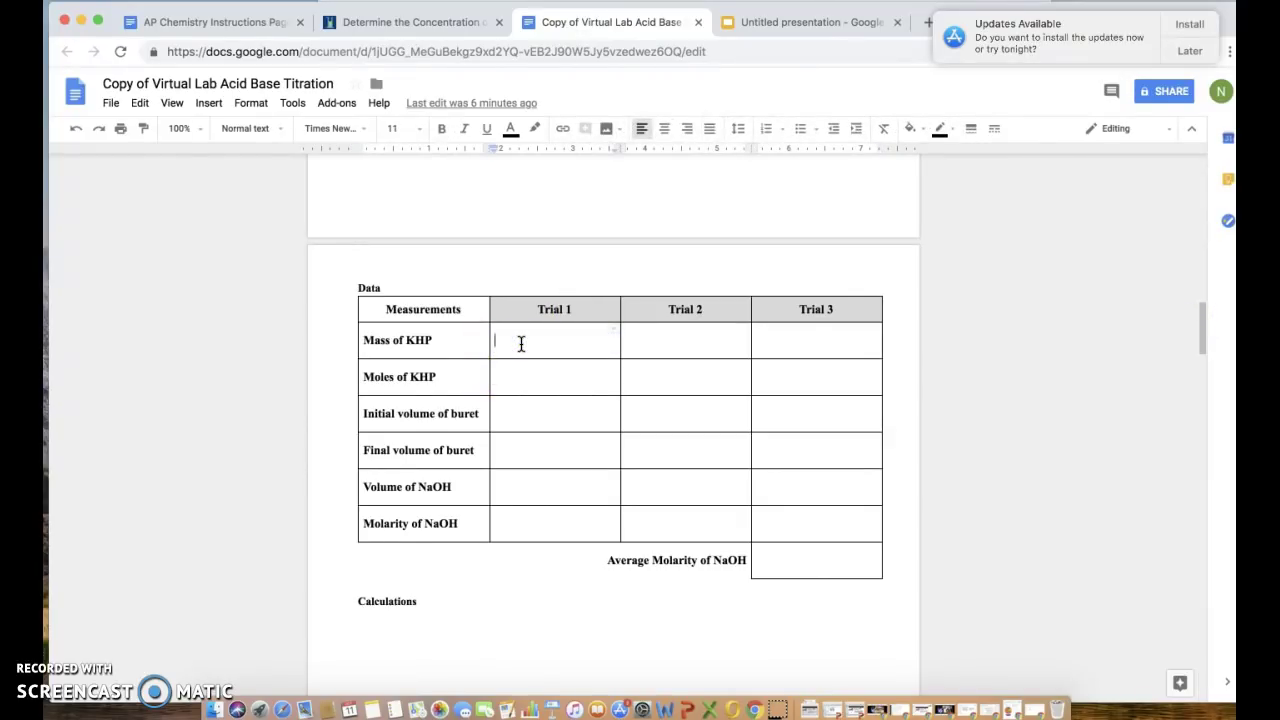
pyautogui.write('3.88 g')
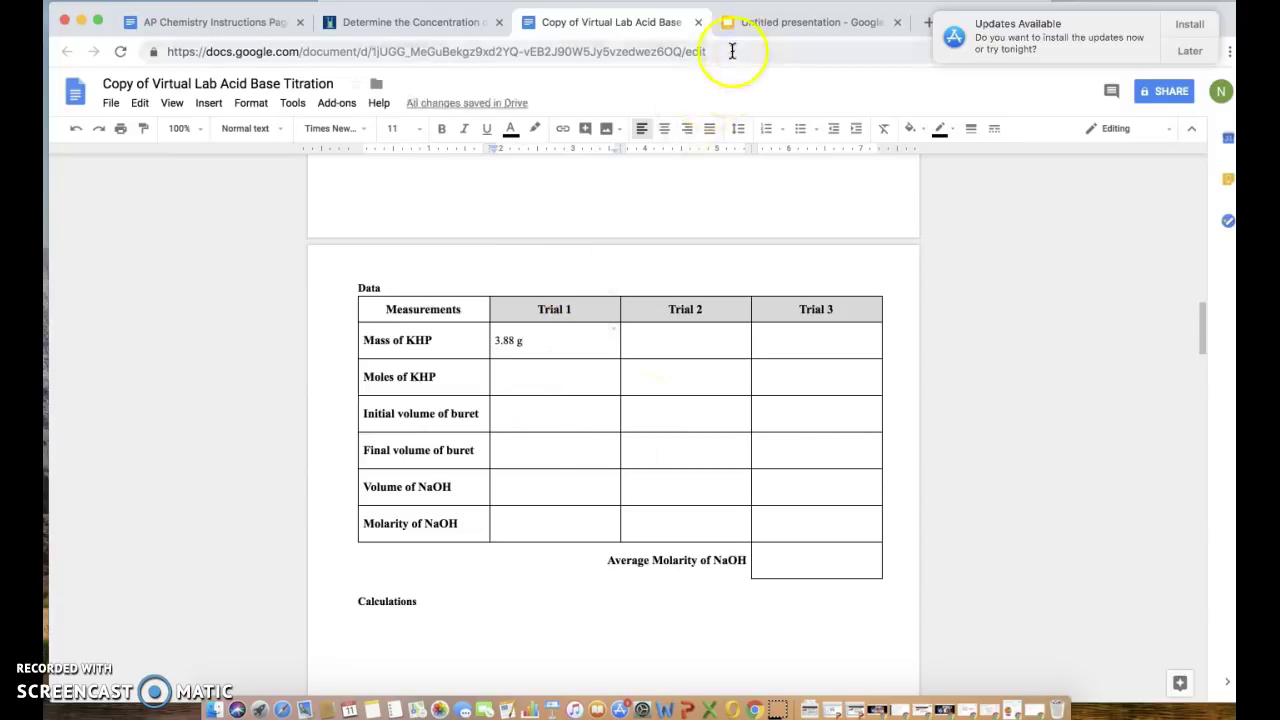
pyautogui.click(425, 24)
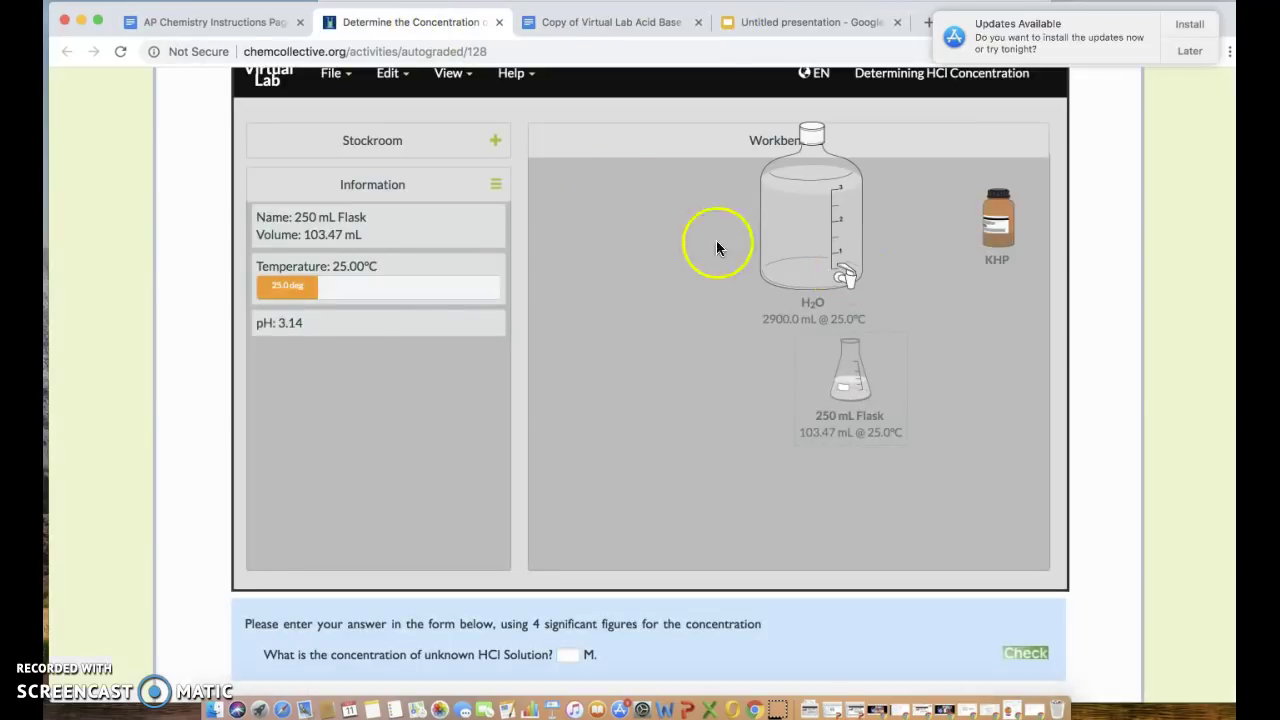
# Check the handout's indicator instructions, add the phenolphthalein bottle from the stockroom, and place the 250 mL flask below it.
pyautogui.click(605, 22)
pyautogui.moveTo(1202, 325); pyautogui.dragTo(1201, 269)
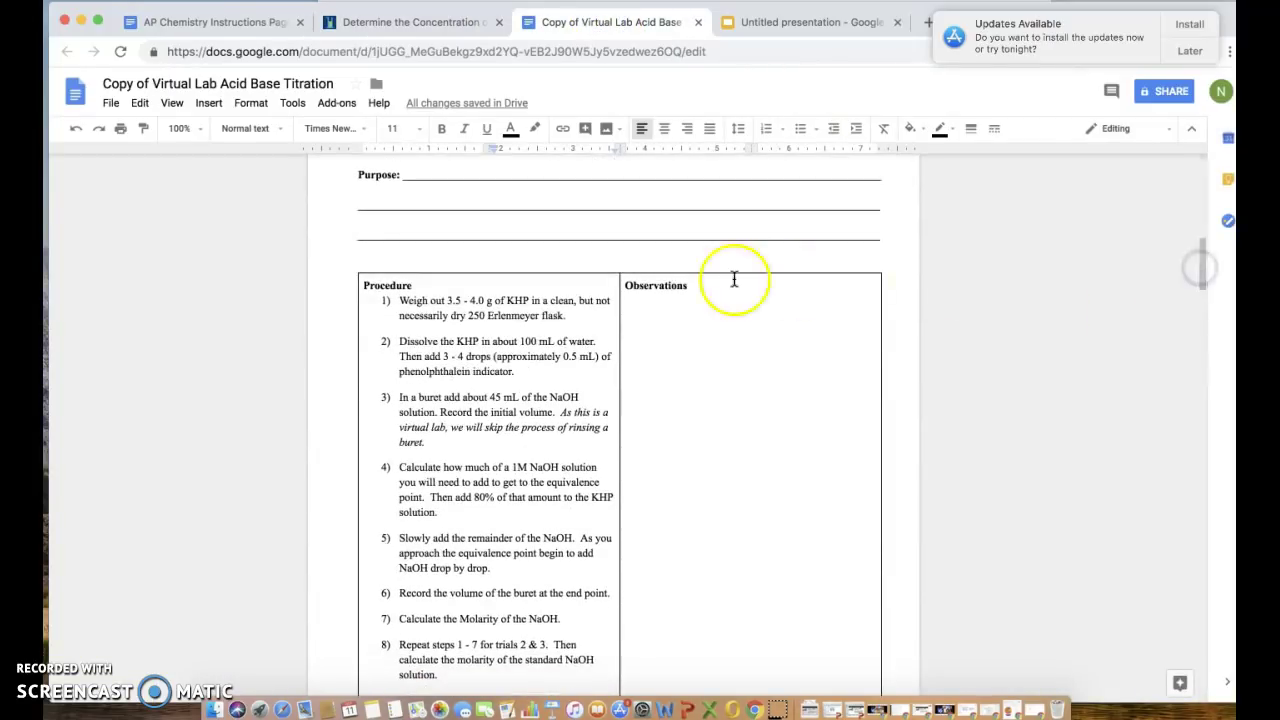
pyautogui.click(410, 22)
pyautogui.click(371, 146)
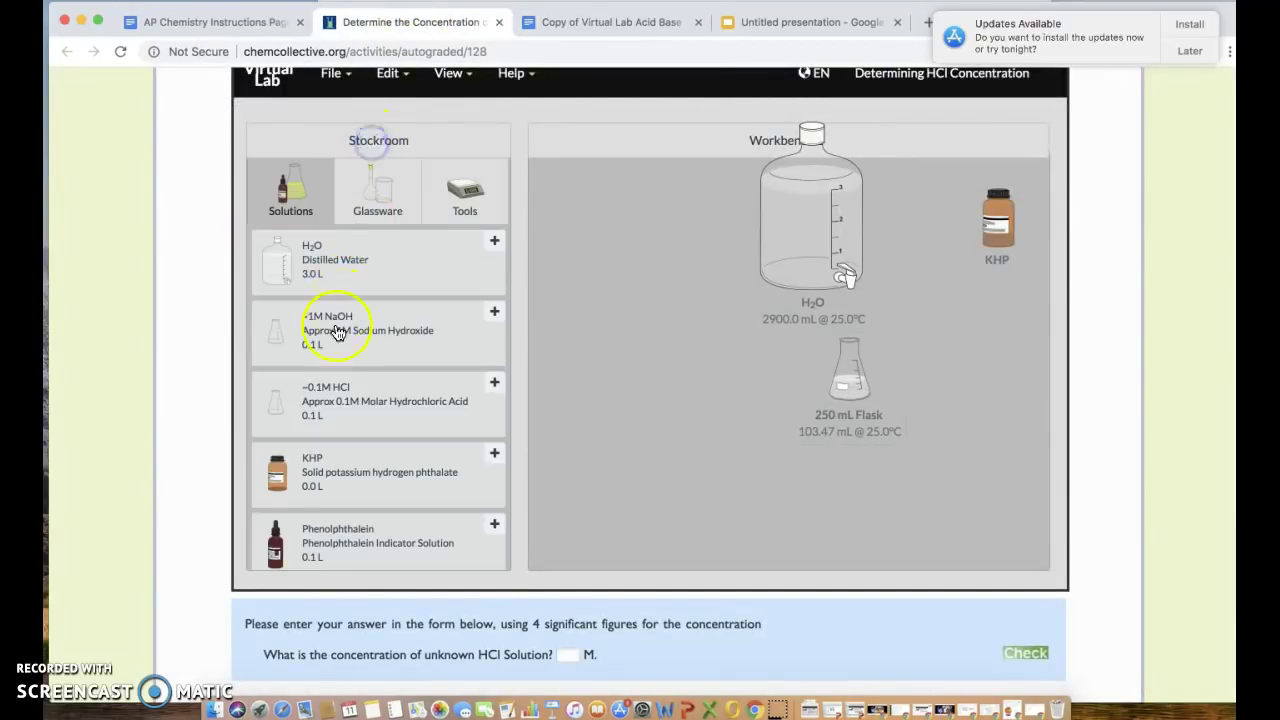
pyautogui.doubleClick(277, 547)
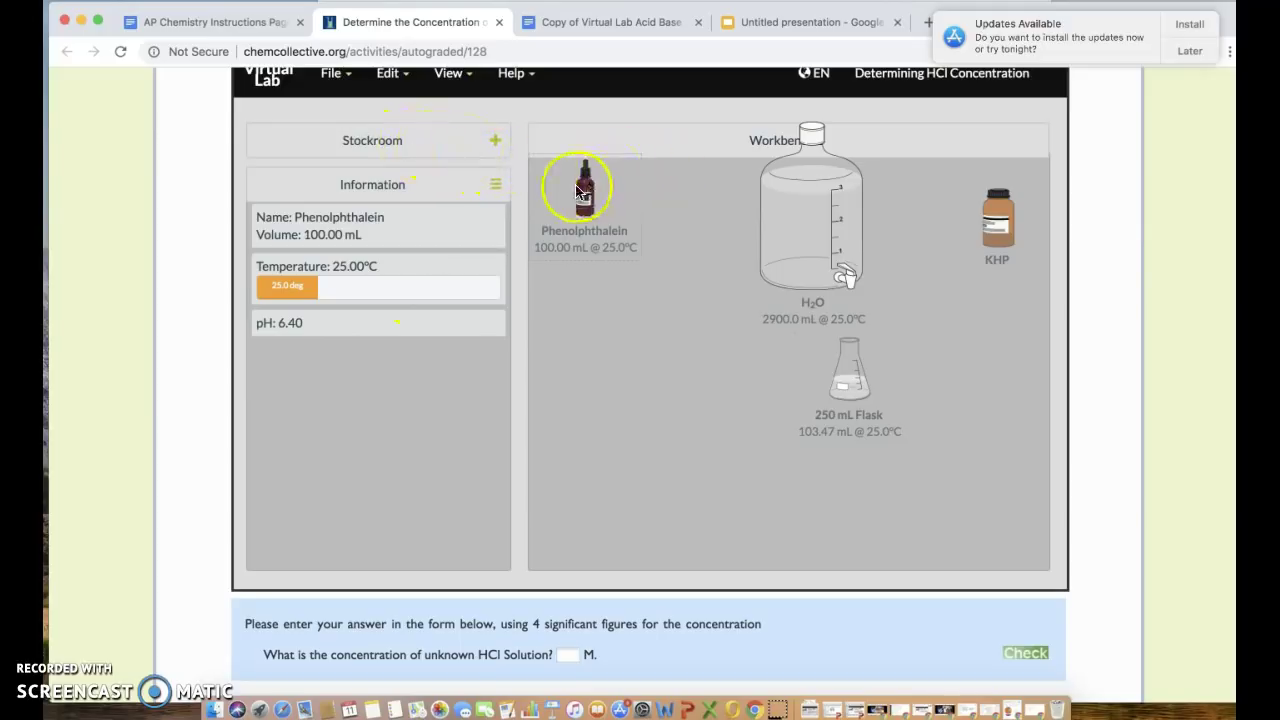
pyautogui.moveTo(852, 362); pyautogui.dragTo(641, 360)
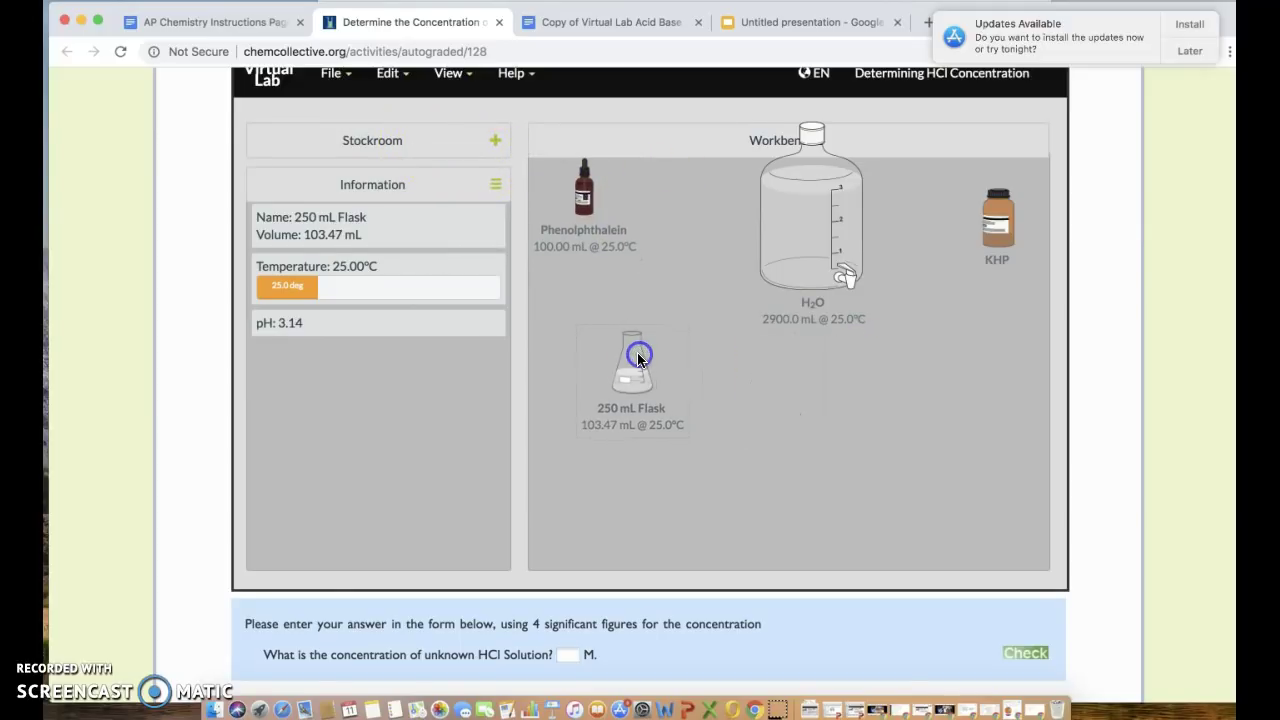
# Pour 0.5 mL of phenolphthalein into the 250 mL flask with the Precise transfer and end the transfer.
pyautogui.click(398, 142)
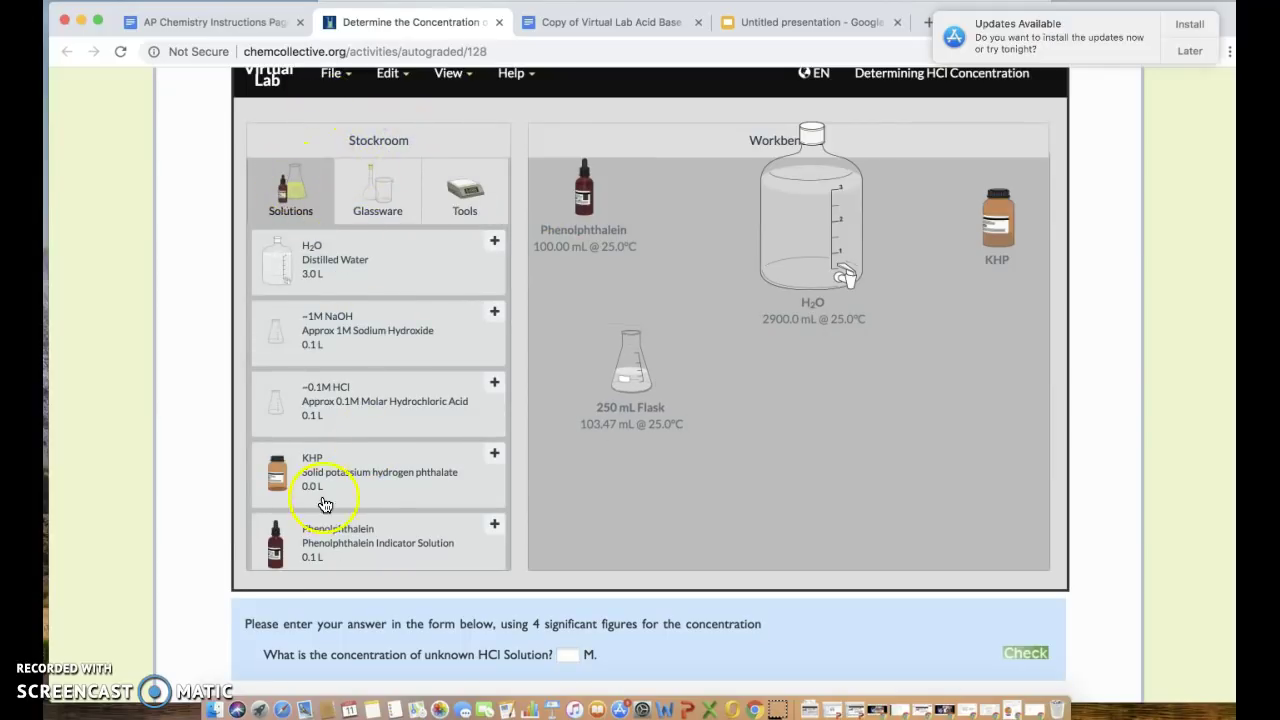
pyautogui.moveTo(566, 170); pyautogui.dragTo(629, 341)
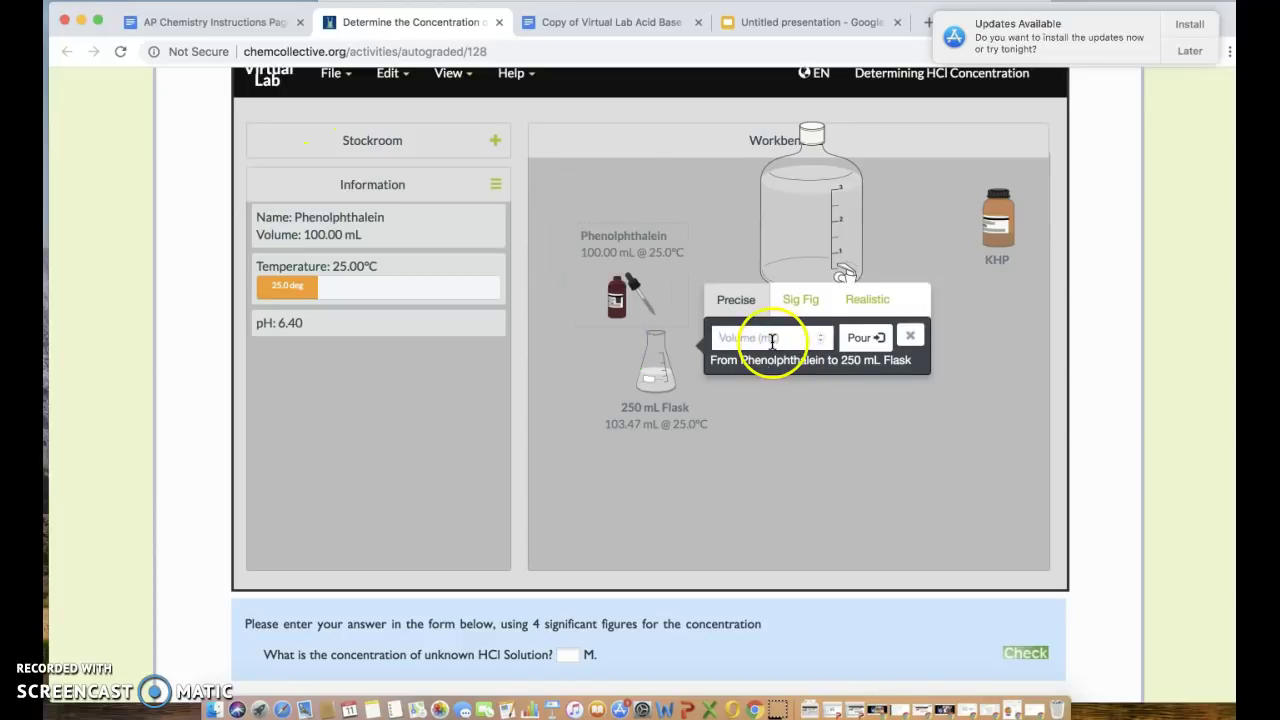
pyautogui.write('.5')
pyautogui.click(865, 340)
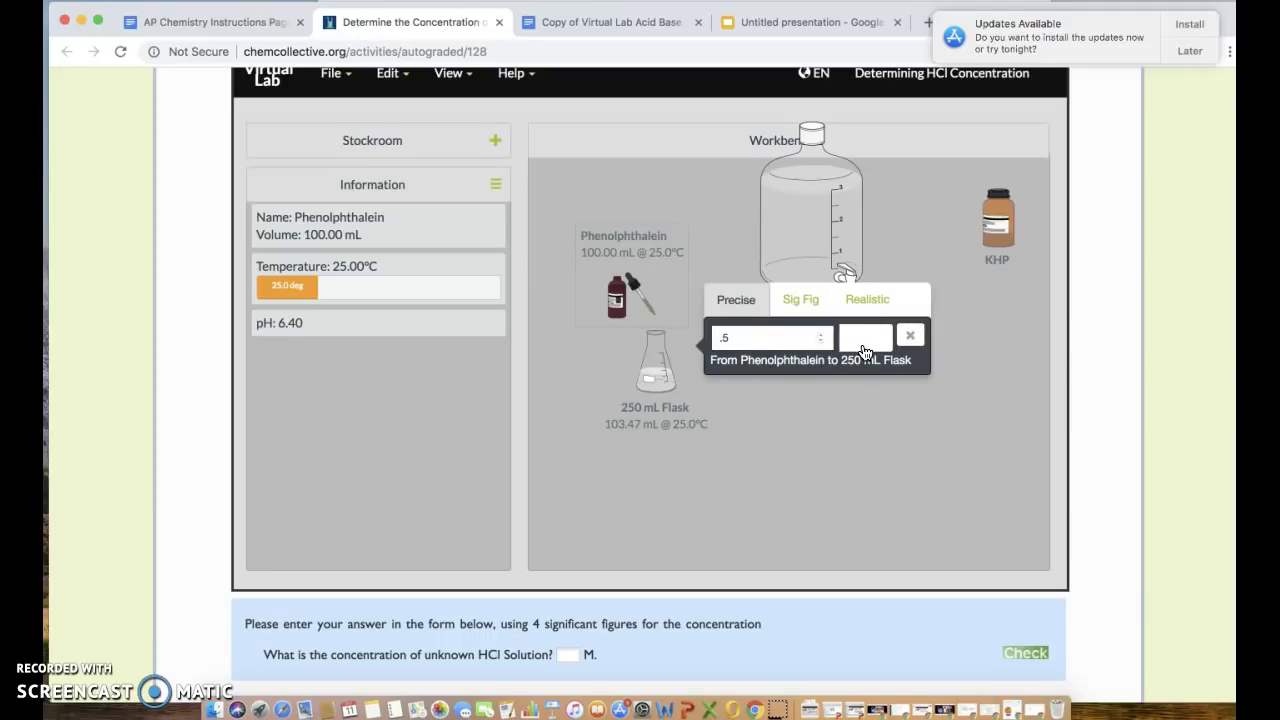
pyautogui.click(729, 341)
pyautogui.click(871, 341)
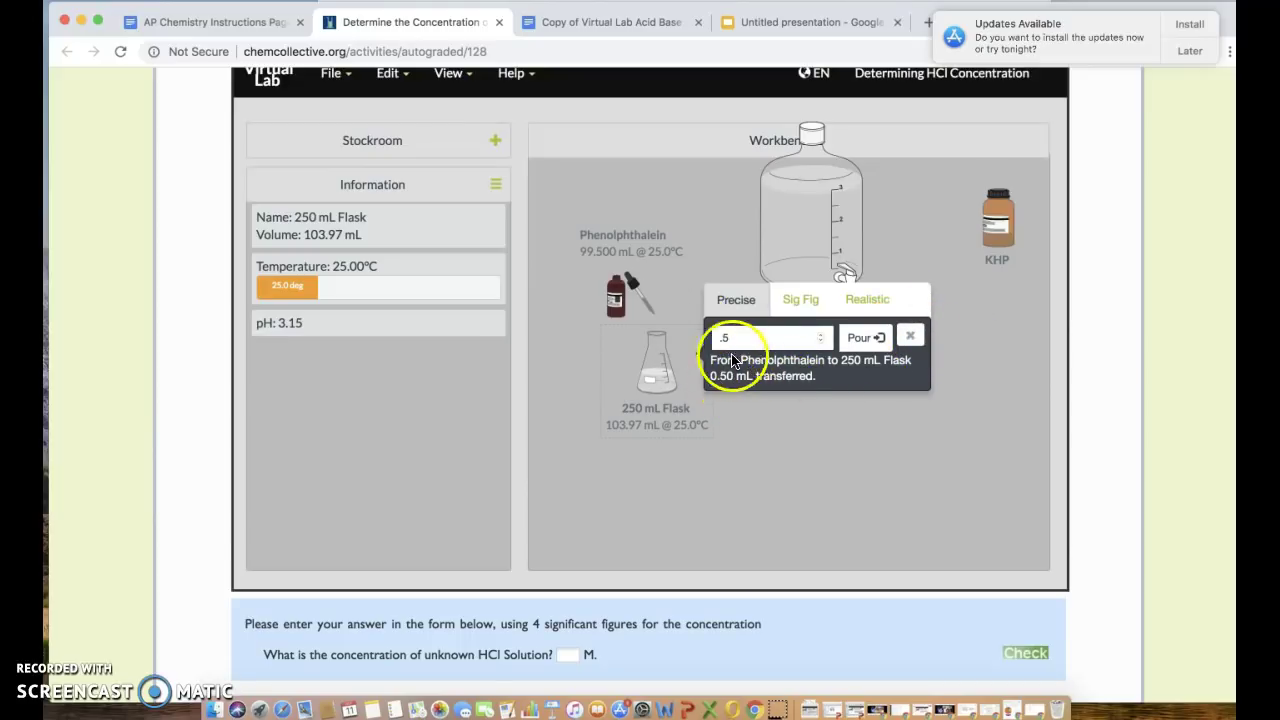
pyautogui.click(916, 341)
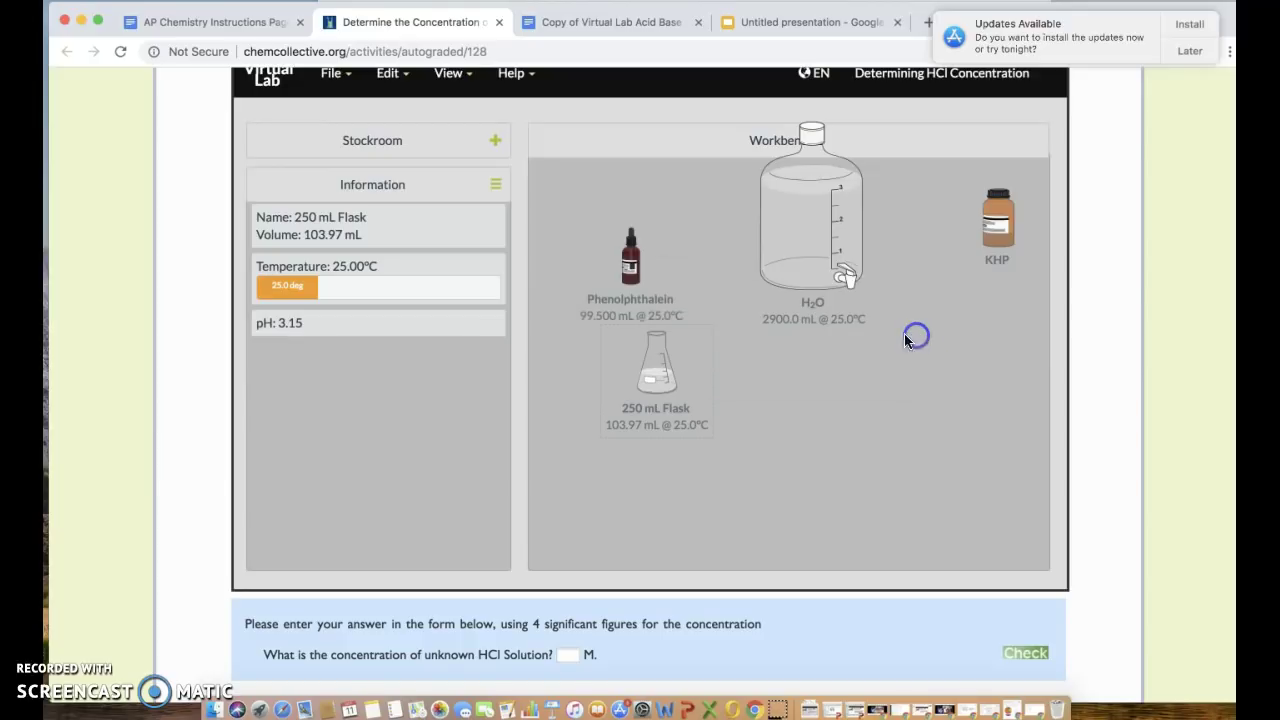
# Move the phenolphthalein bottle to the workbench's lower right, check the handout's procedure, and shift the 250 mL flask slightly to the right.
pyautogui.moveTo(625, 285); pyautogui.dragTo(950, 413)
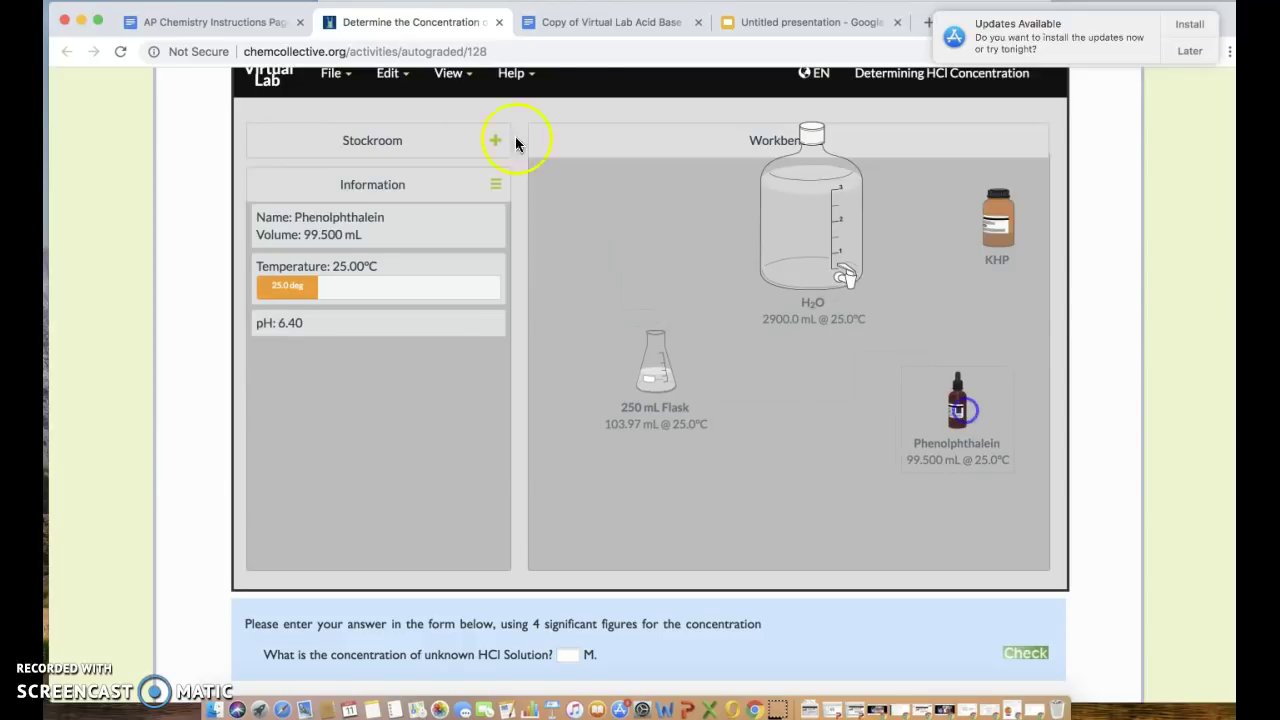
pyautogui.click(575, 22)
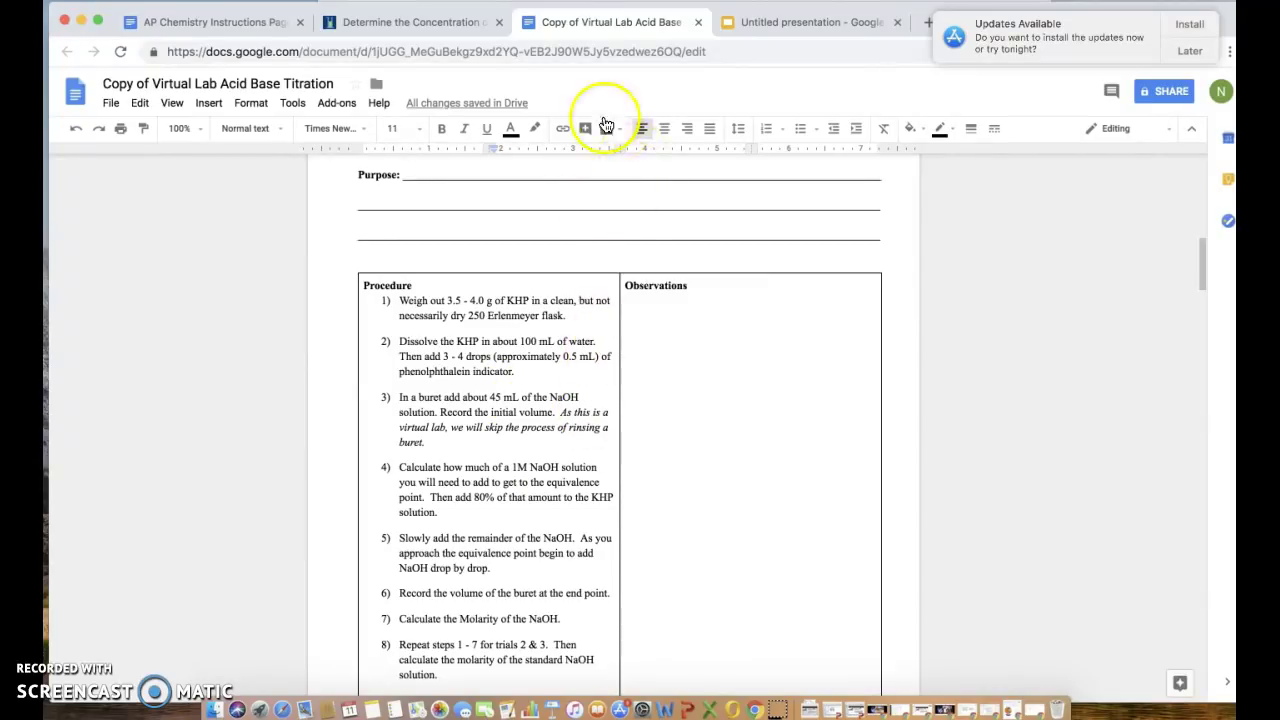
pyautogui.click(400, 24)
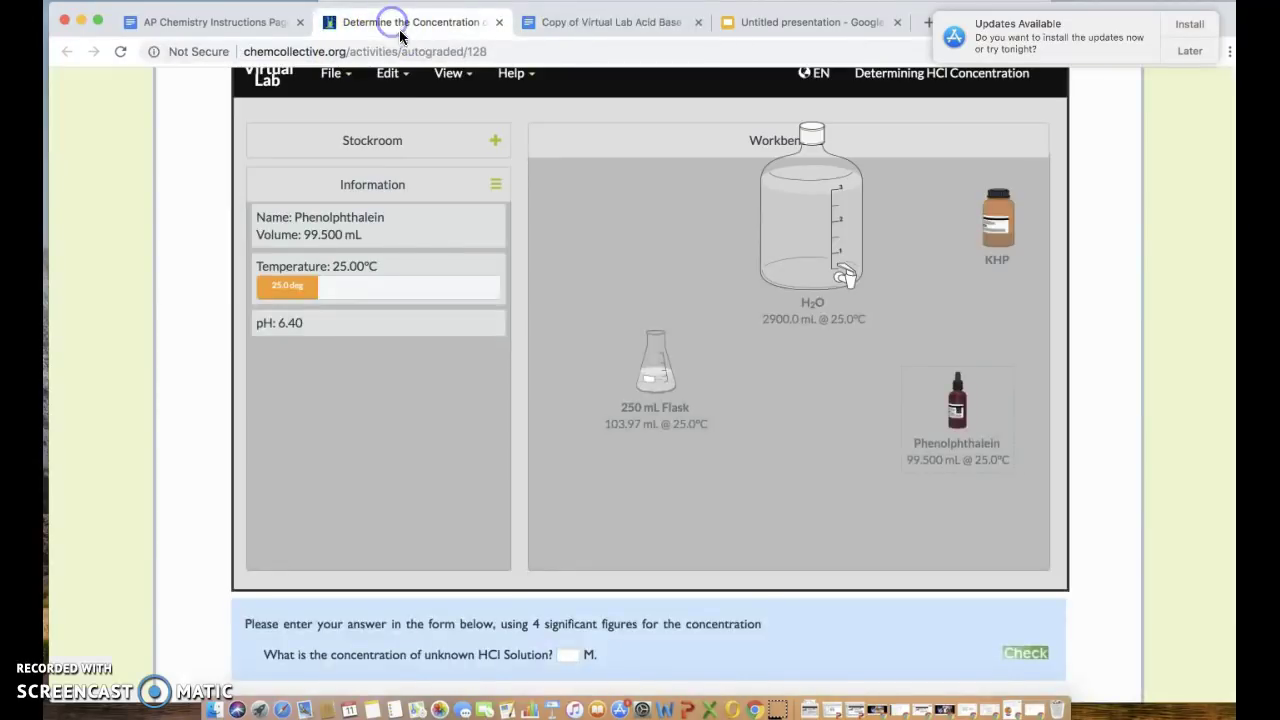
pyautogui.click(372, 148)
pyautogui.moveTo(693, 418); pyautogui.dragTo(764, 425)
# Add a 50 mL burette from the stockroom's glassware and position it to the left of the 250 mL flask.
pyautogui.click(380, 148)
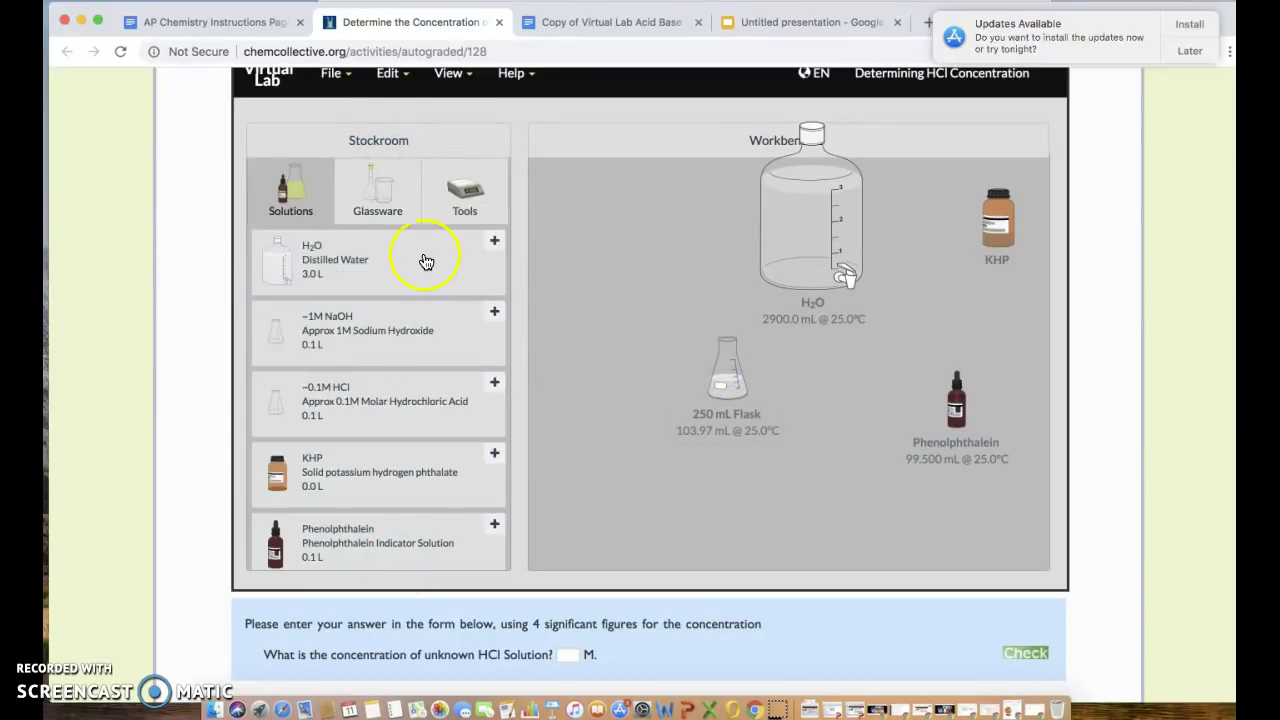
pyautogui.click(388, 208)
pyautogui.click(298, 376)
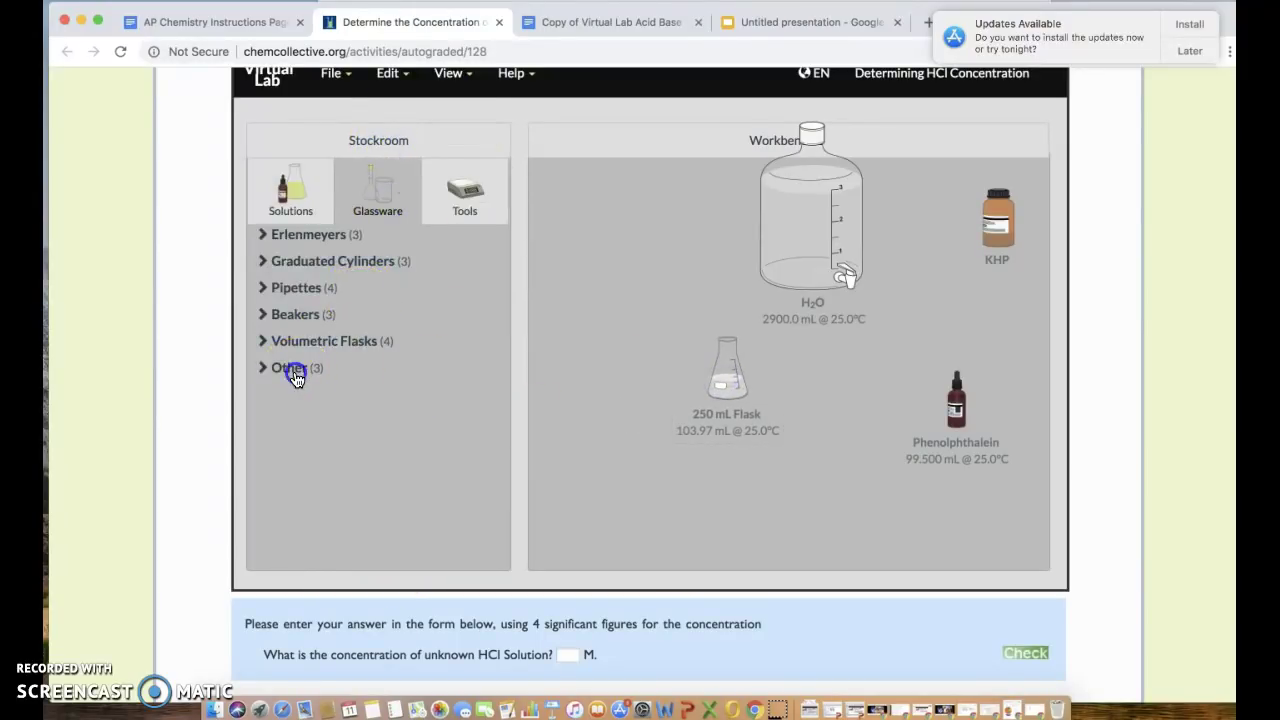
pyautogui.click(364, 548)
pyautogui.moveTo(586, 400); pyautogui.dragTo(598, 424)
# Try to add the ~1M NaOH solution from the stockroom to the workbench.
pyautogui.click(372, 145)
pyautogui.click(290, 188)
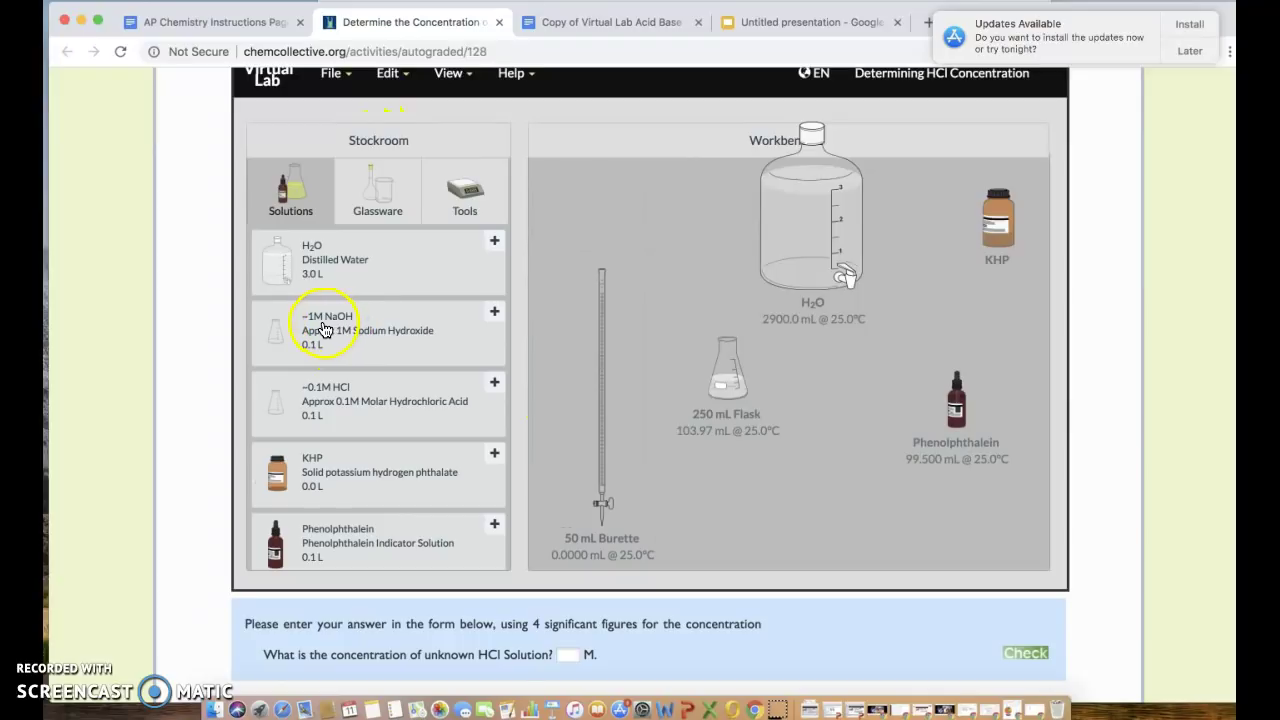
pyautogui.click(323, 330)
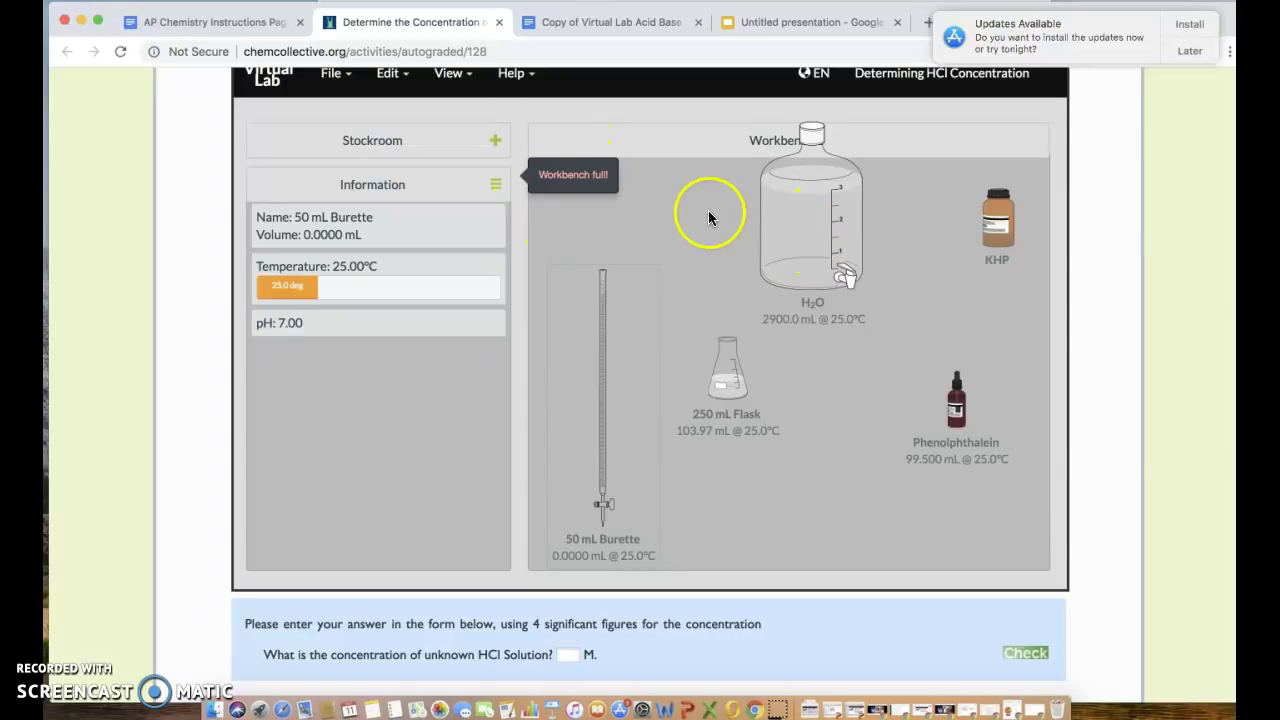
# Remove the distilled water container, the KHP bottle, and the phenolphthalein bottle from the workbench.
pyautogui.click(810, 213)
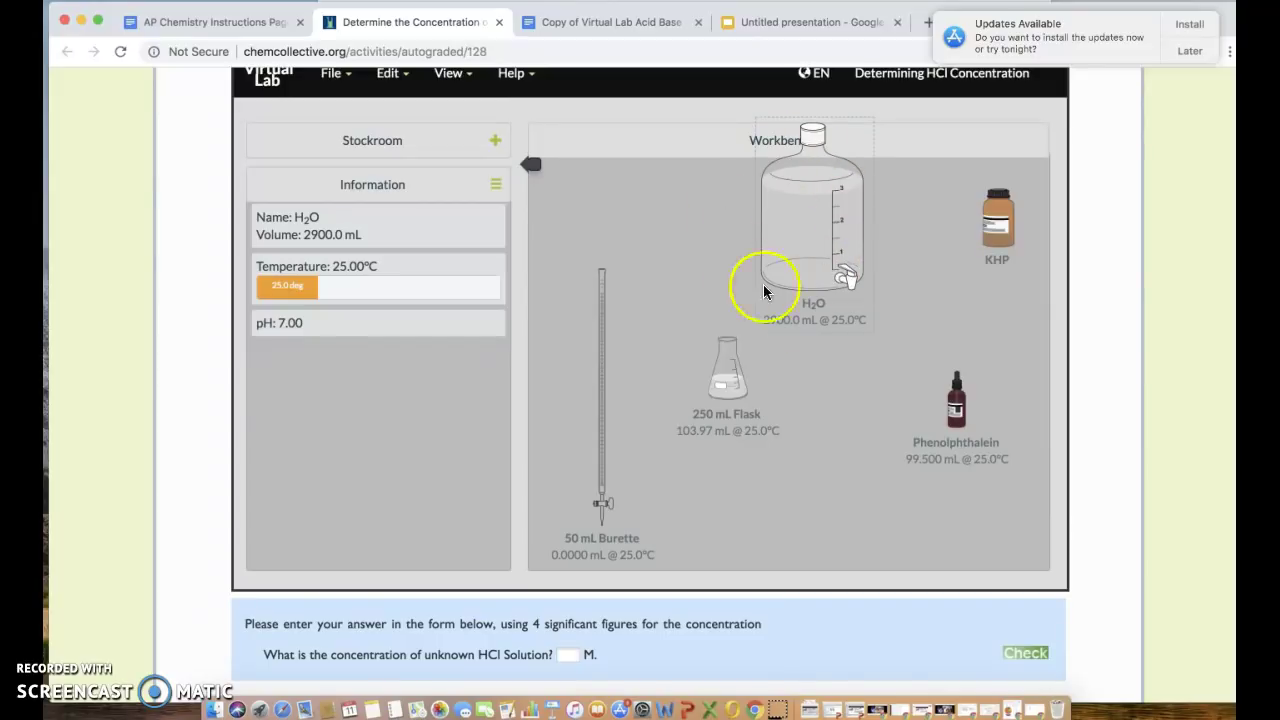
pyautogui.rightClick(824, 235)
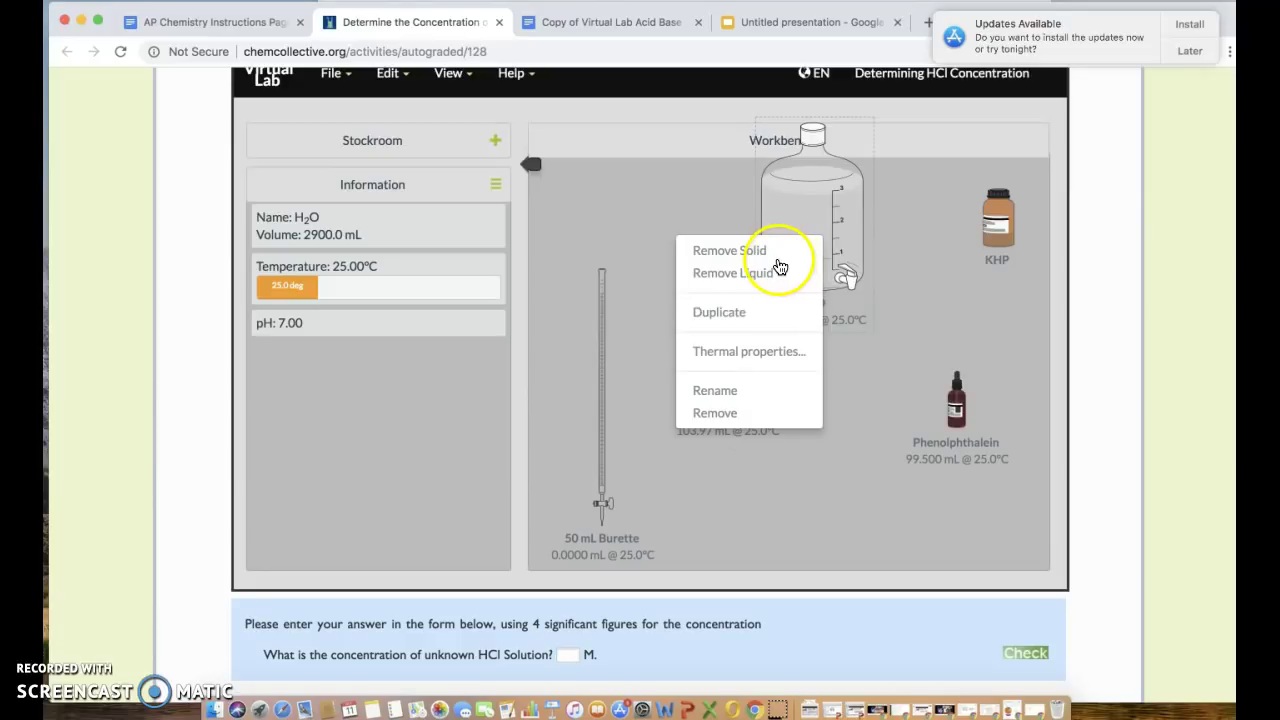
pyautogui.click(752, 418)
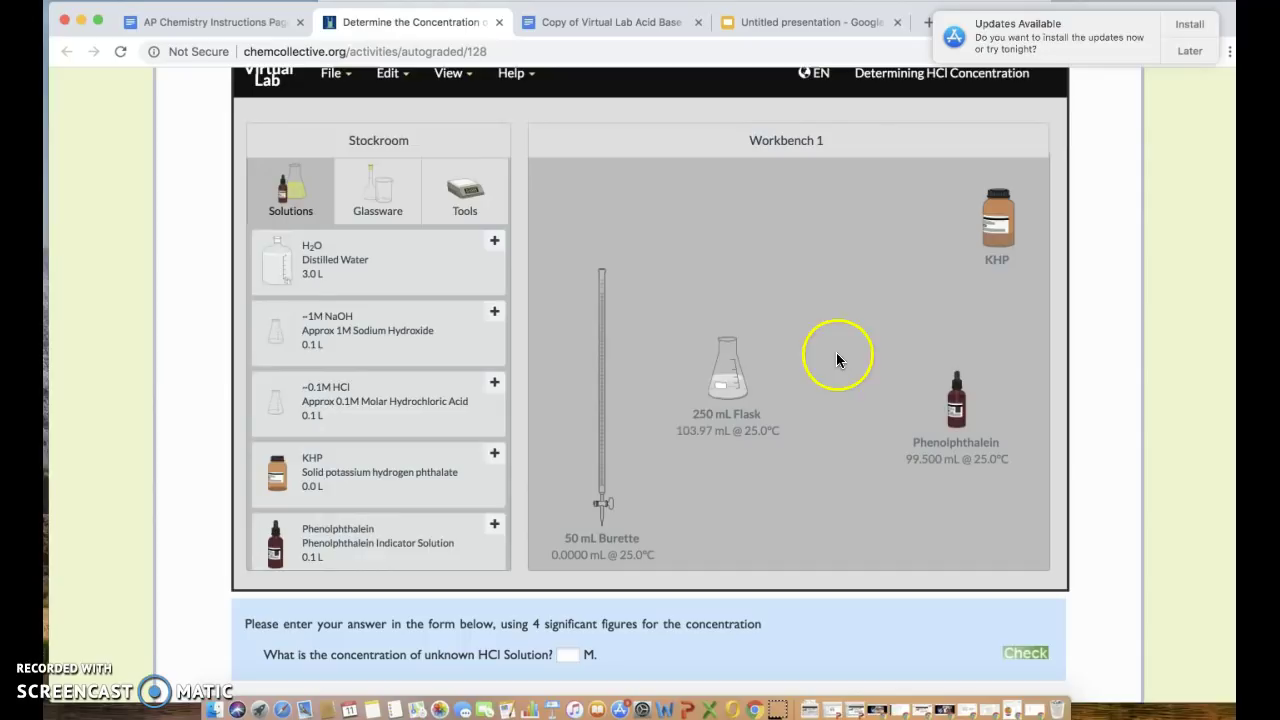
pyautogui.click(998, 212)
pyautogui.click(988, 216)
pyautogui.rightClick(986, 218)
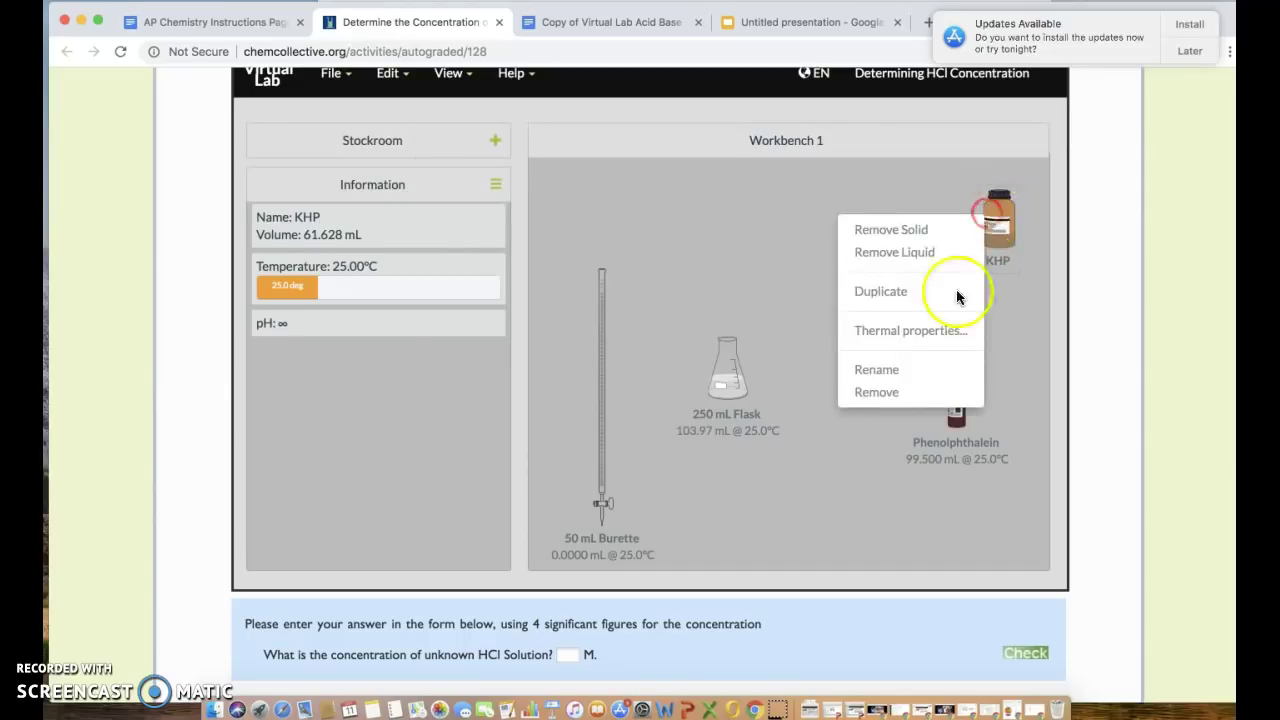
pyautogui.click(880, 392)
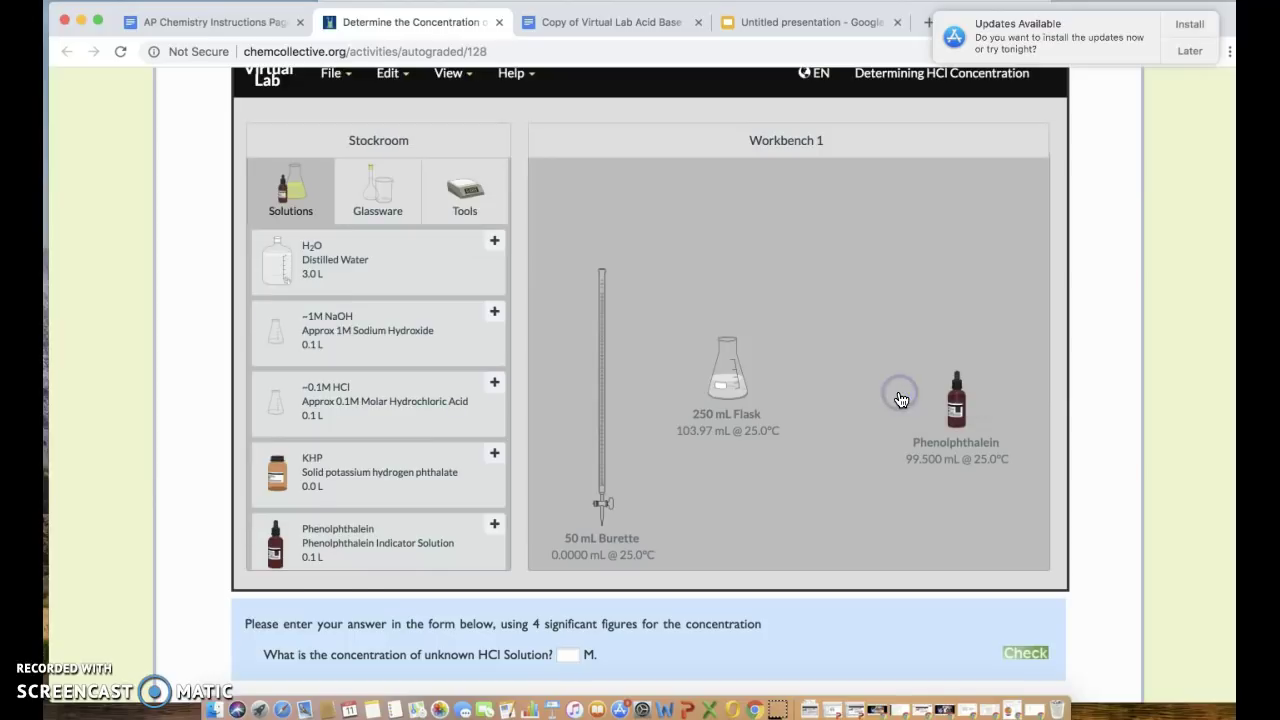
pyautogui.rightClick(960, 392)
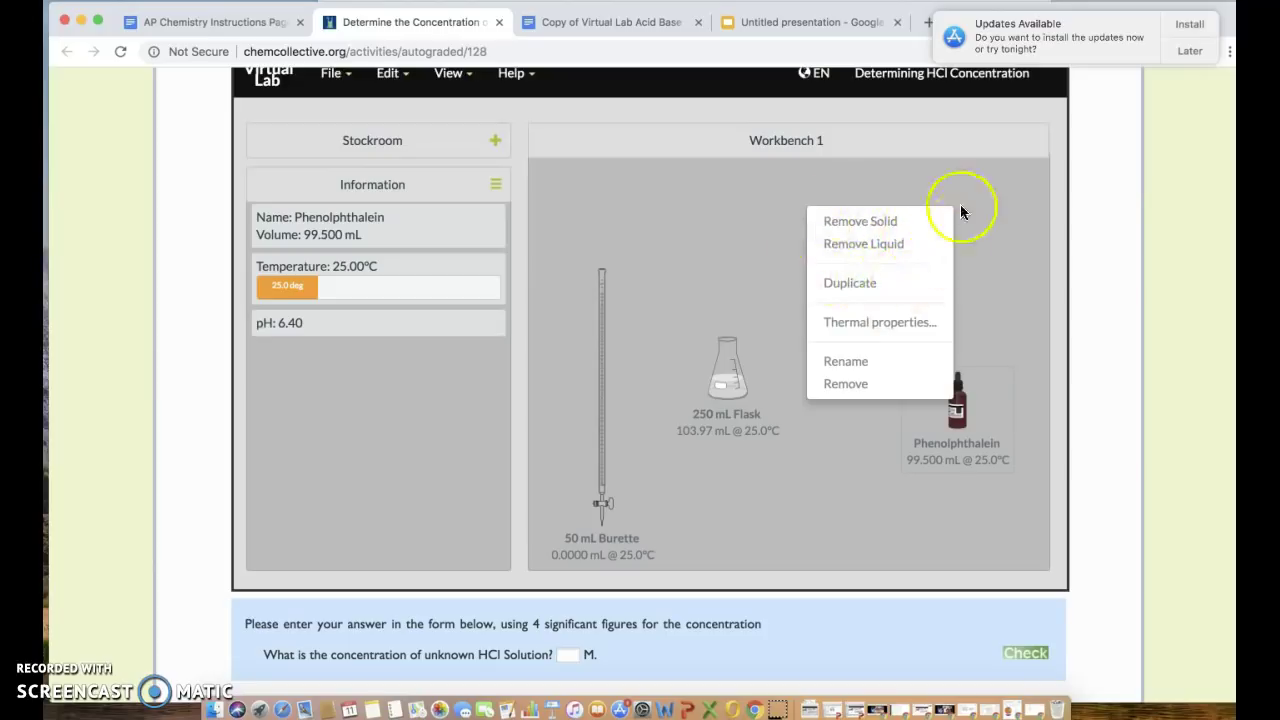
pyautogui.click(857, 383)
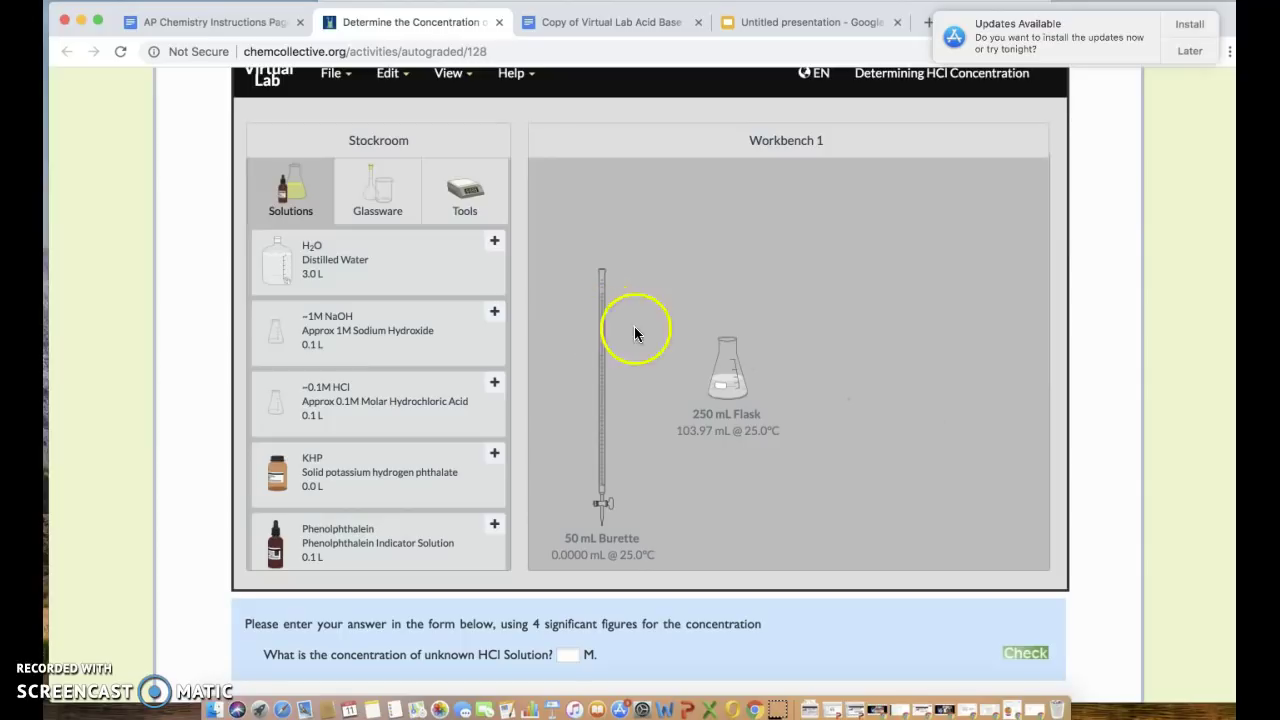
# Move the 250 mL flask to the right and the burette upward, and add the ~1M NaOH solution from the stockroom.
pyautogui.moveTo(728, 350); pyautogui.dragTo(887, 356)
pyautogui.moveTo(606, 360); pyautogui.dragTo(663, 262)
pyautogui.click(408, 150)
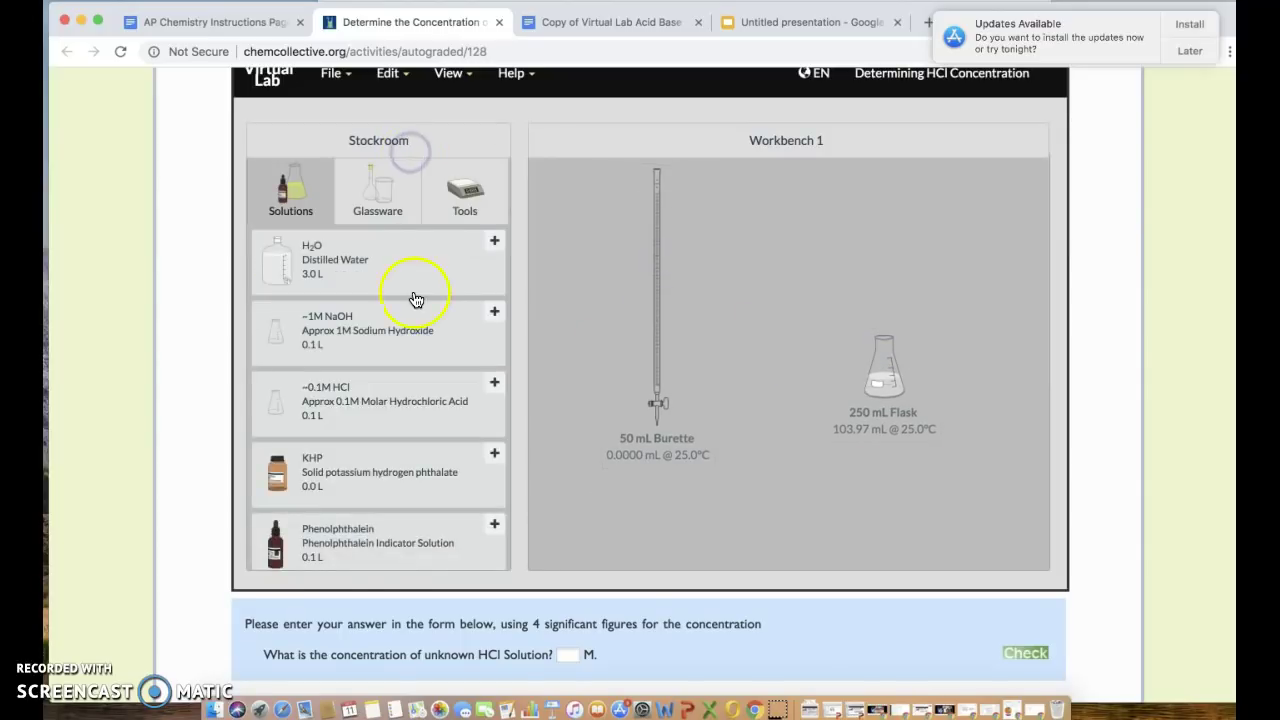
pyautogui.click(341, 341)
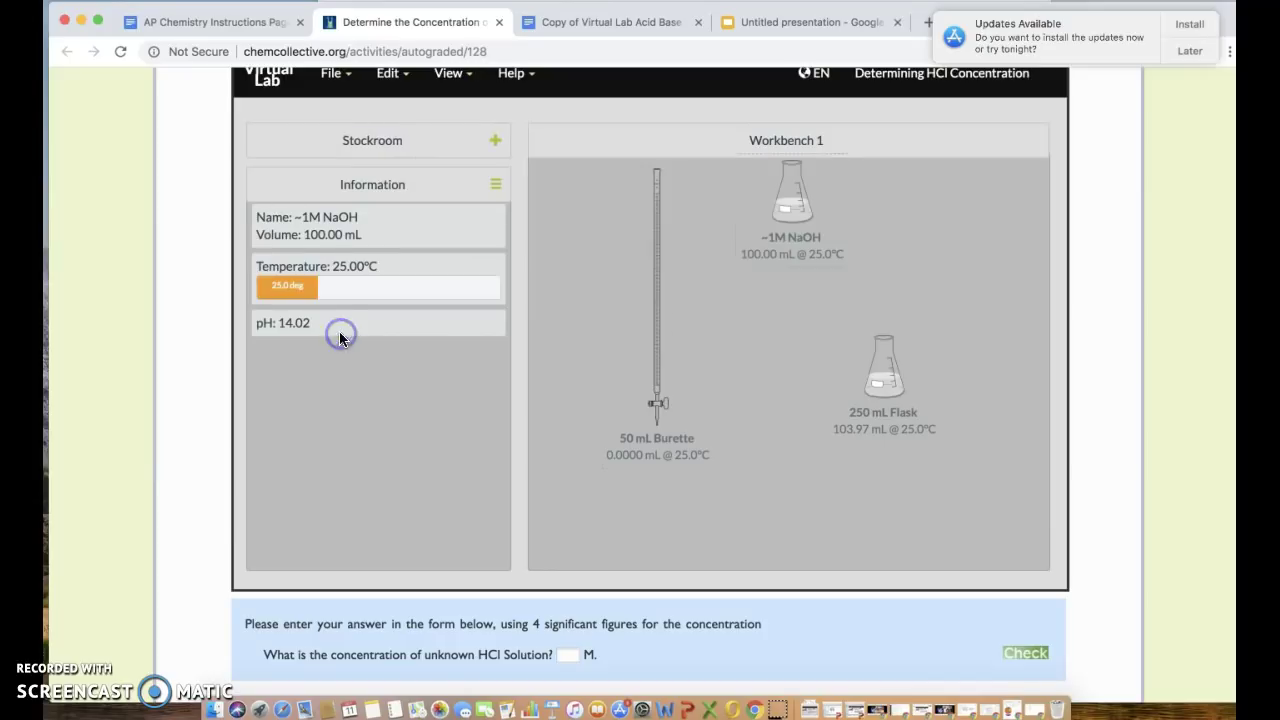
# Bring the ~1M NaOH flask to the 50 mL burette and pour 45.3 mL of it into the burette in Precise mode.
pyautogui.moveTo(657, 251); pyautogui.dragTo(660, 331)
pyautogui.click(786, 181)
pyautogui.moveTo(790, 176); pyautogui.dragTo(663, 312)
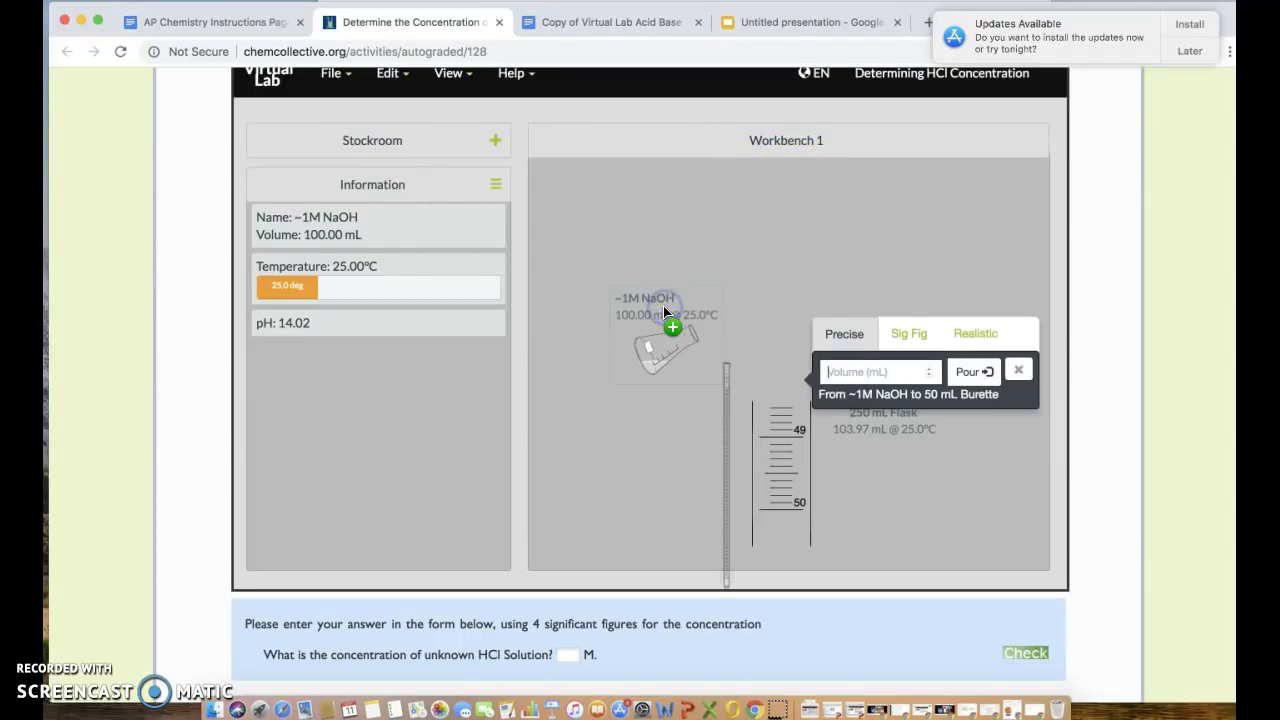
pyautogui.click(843, 372)
pyautogui.click(975, 374)
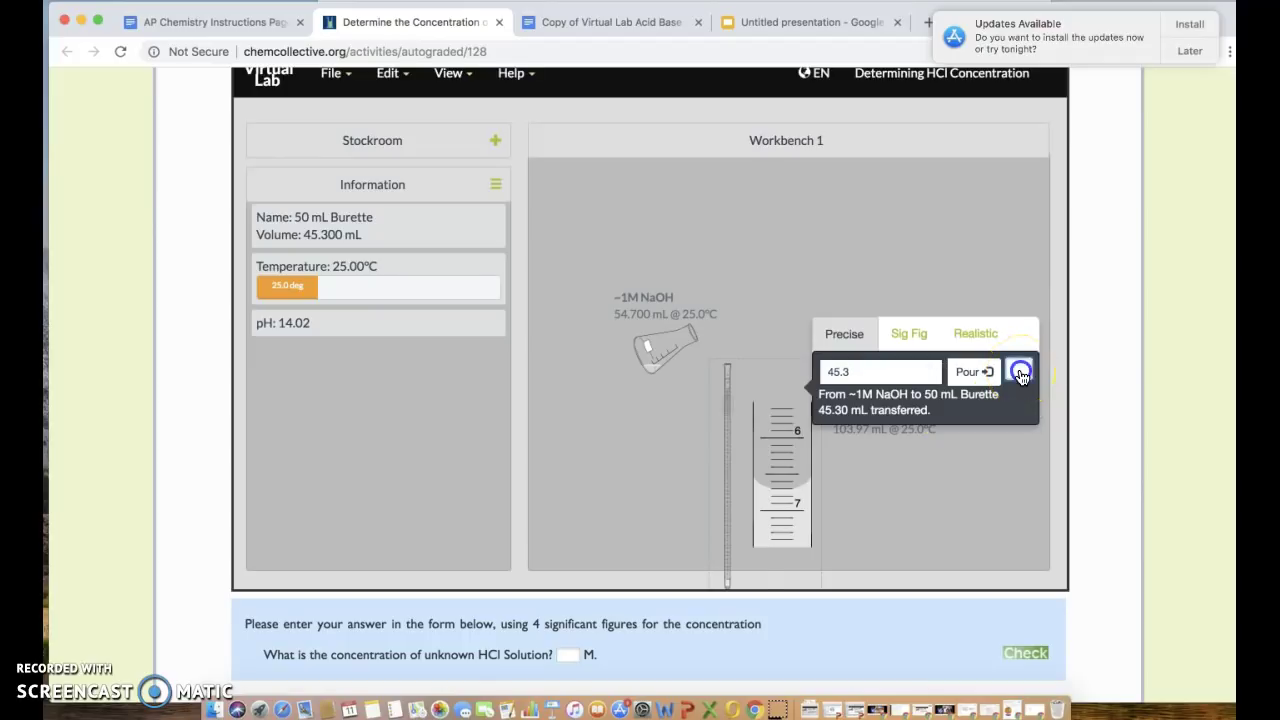
pyautogui.click(1020, 373)
# Magnify the filled burette's scale for reading and record 6.70 mL as Trial 1's initial volume of buret in the handout's data table.
pyautogui.moveTo(780, 428); pyautogui.dragTo(767, 297)
pyautogui.moveTo(637, 318); pyautogui.dragTo(758, 321)
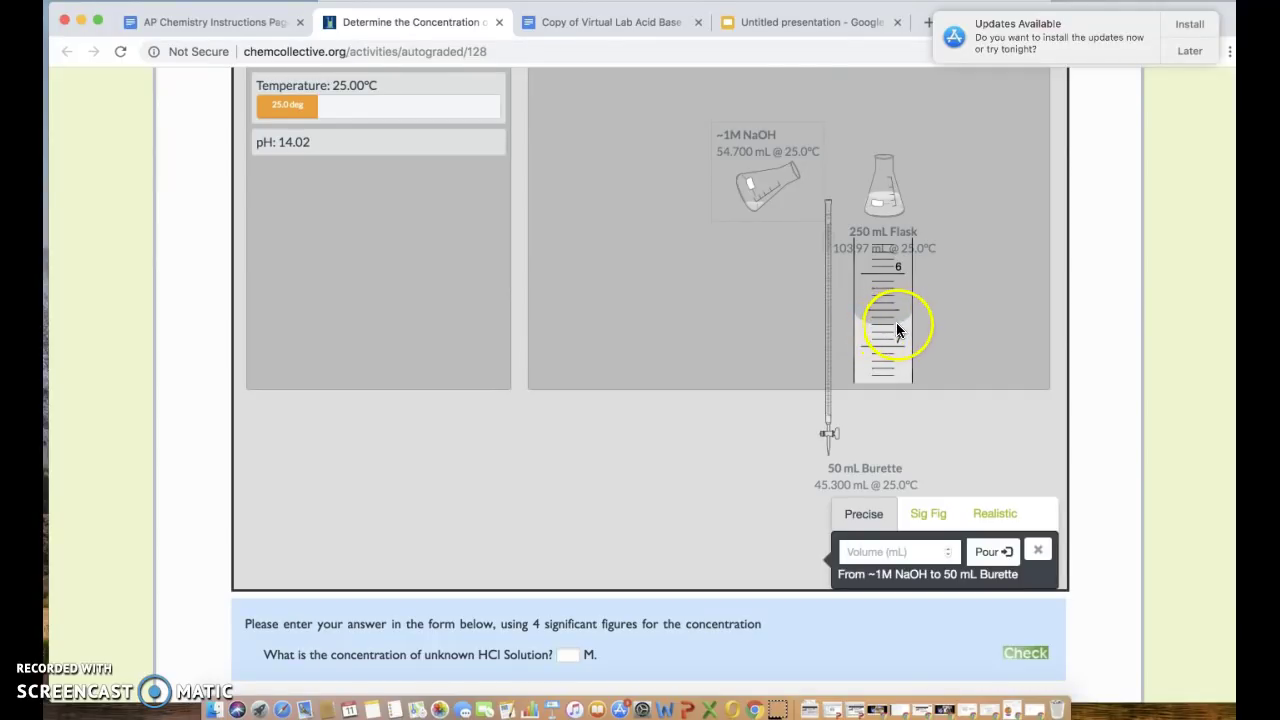
pyautogui.click(630, 20)
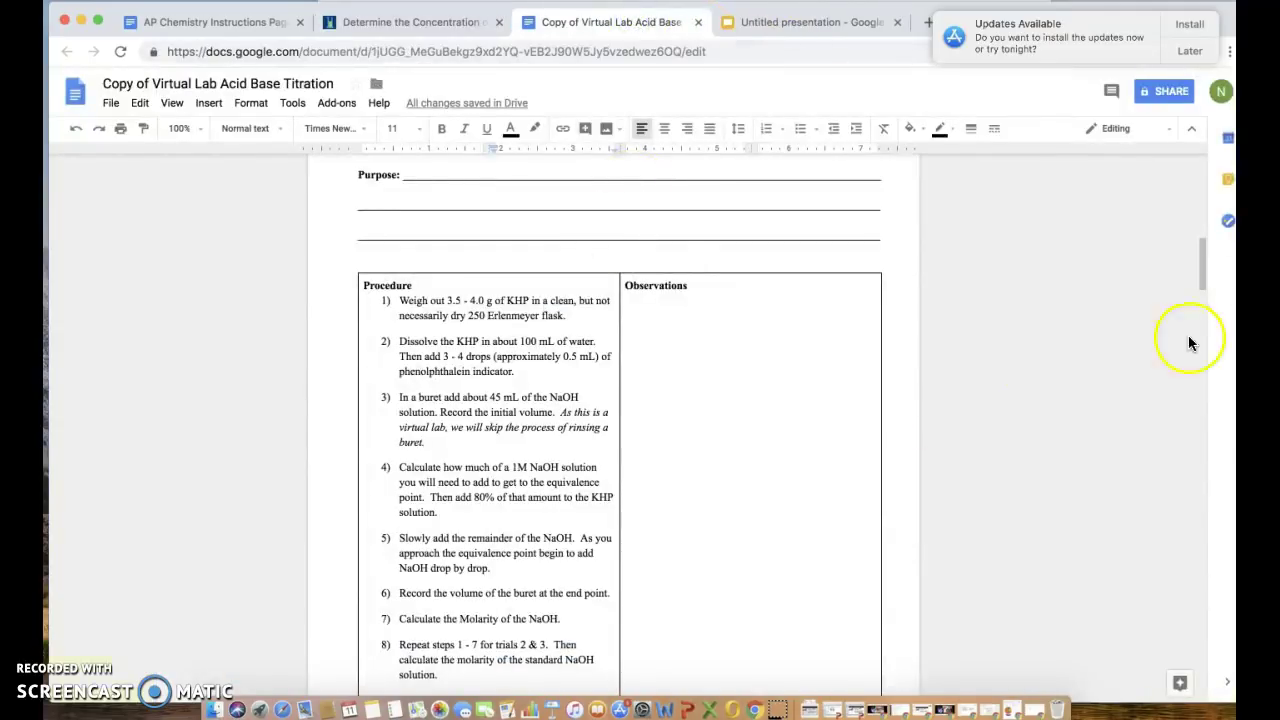
pyautogui.moveTo(1200, 266); pyautogui.dragTo(1203, 328)
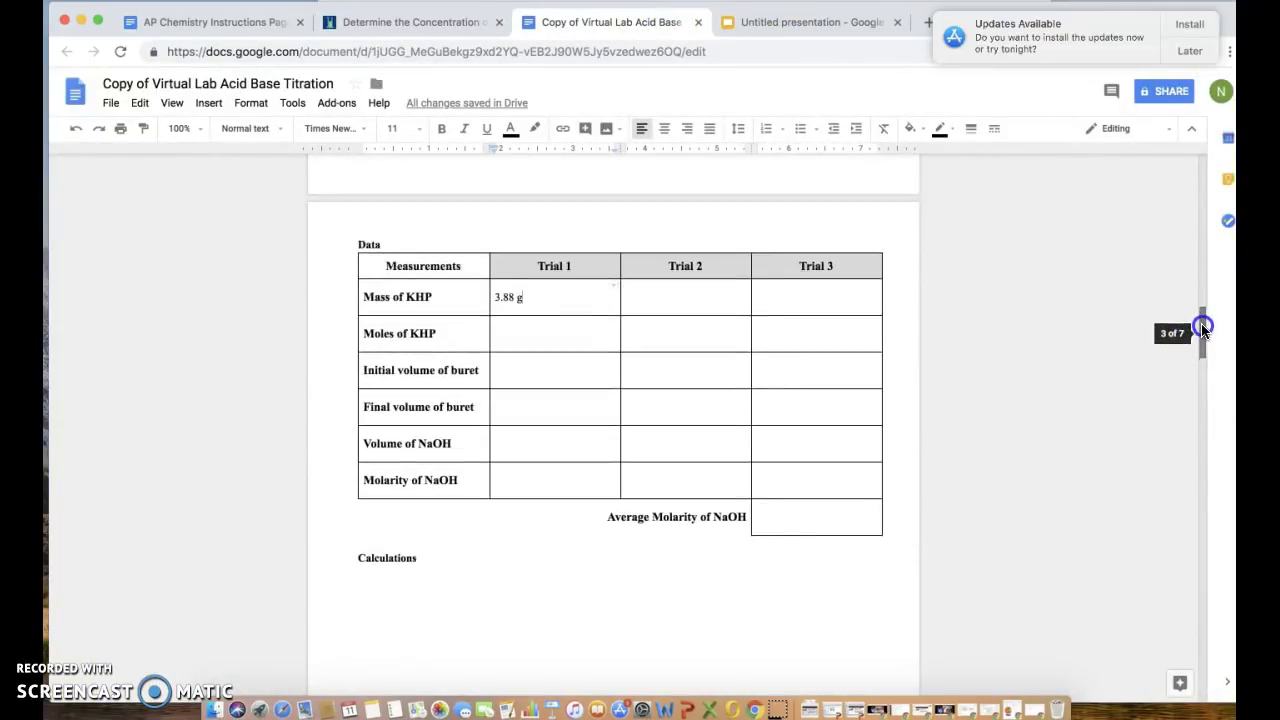
pyautogui.click(543, 372)
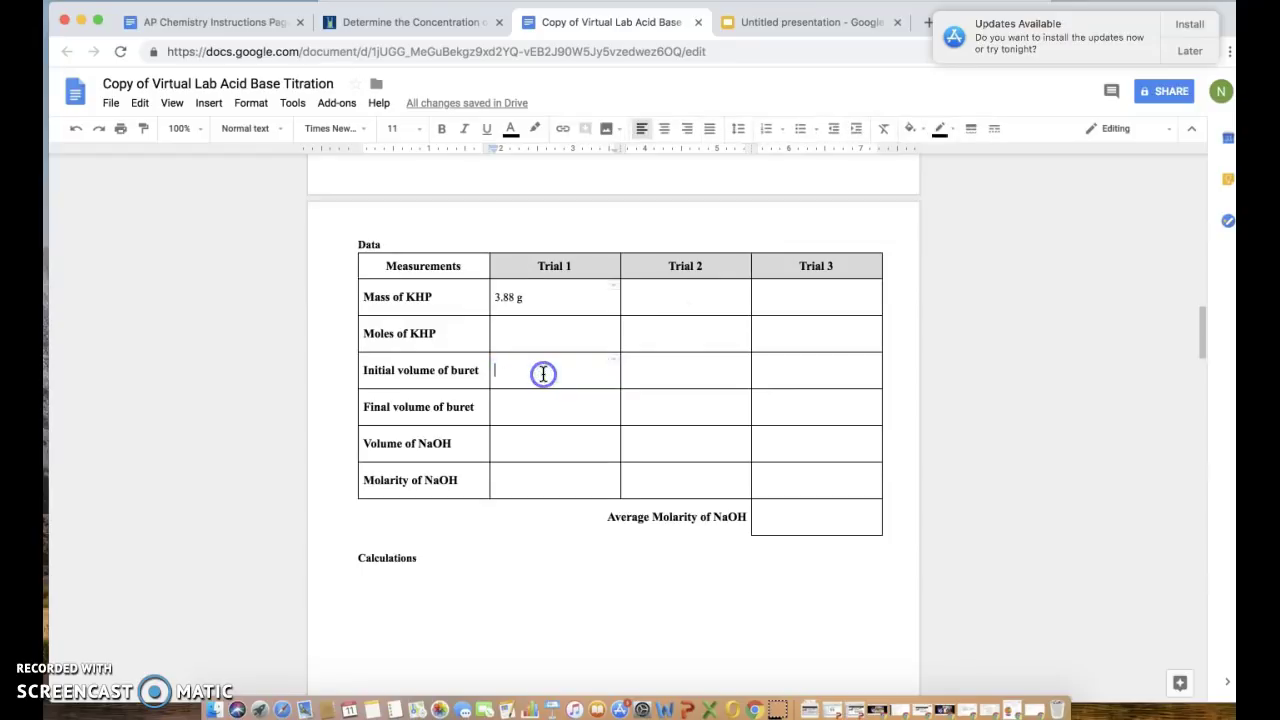
pyautogui.write('6.70 mL')
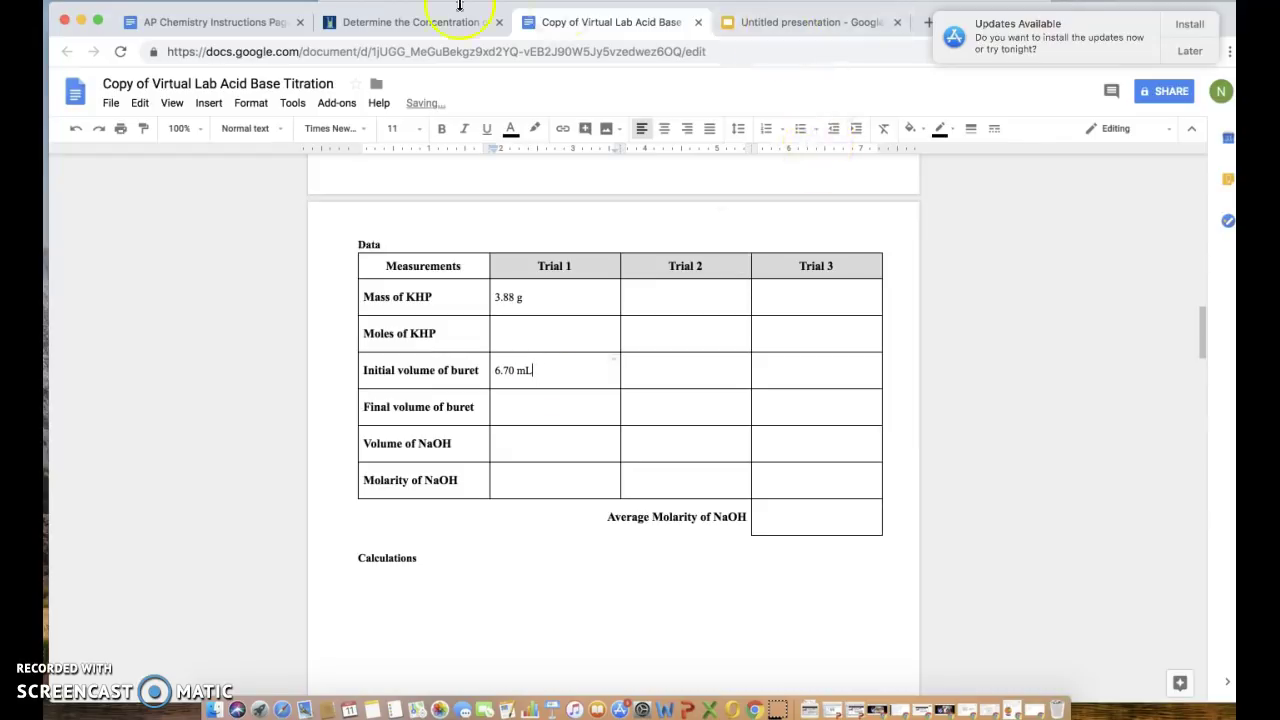
# Switch back to the ChemCollective virtual lab and separate the ~1M NaOH flask from the burette.
pyautogui.click(400, 22)
pyautogui.moveTo(750, 180)
pyautogui.mouseDown()
pyautogui.moveTo(820, 183)
pyautogui.moveTo(789, 220)
pyautogui.moveTo(766, 183)
pyautogui.mouseUp()
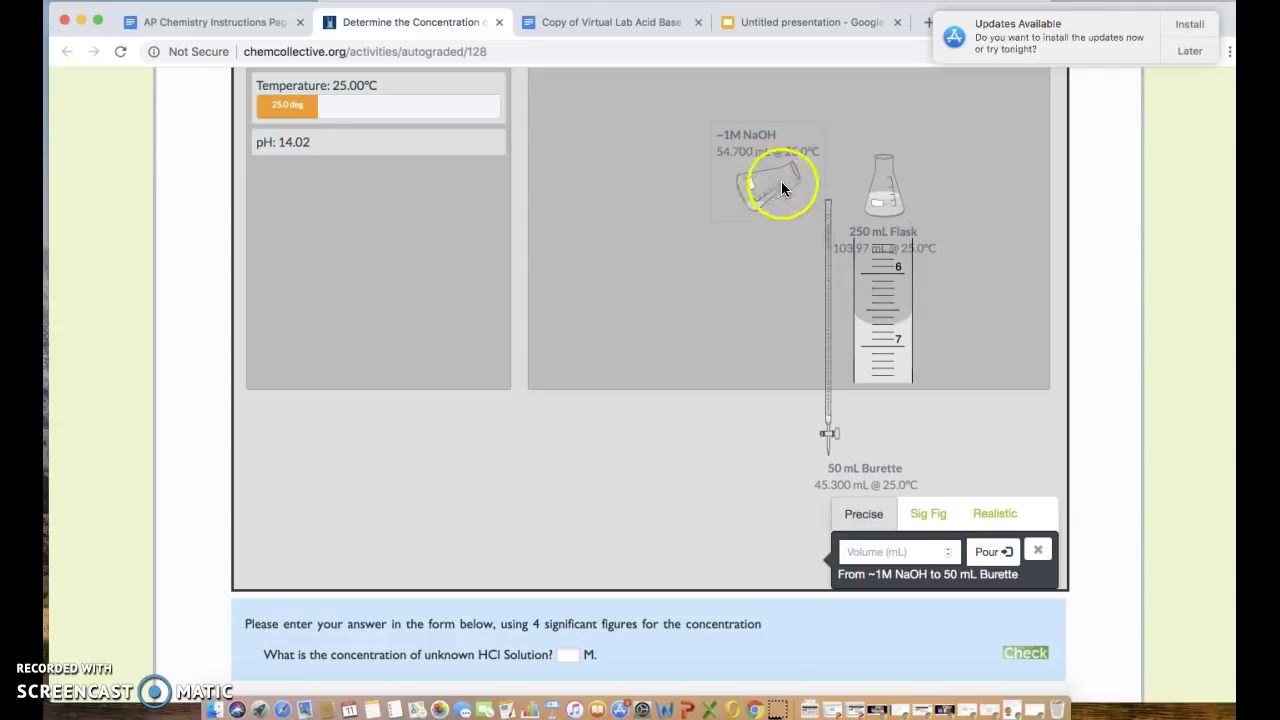
pyautogui.click(781, 181)
pyautogui.moveTo(784, 267); pyautogui.dragTo(645, 150)
# Place the 250 mL flask directly beneath the burette and remove the ~1M NaOH flask from the workbench.
pyautogui.click(941, 185)
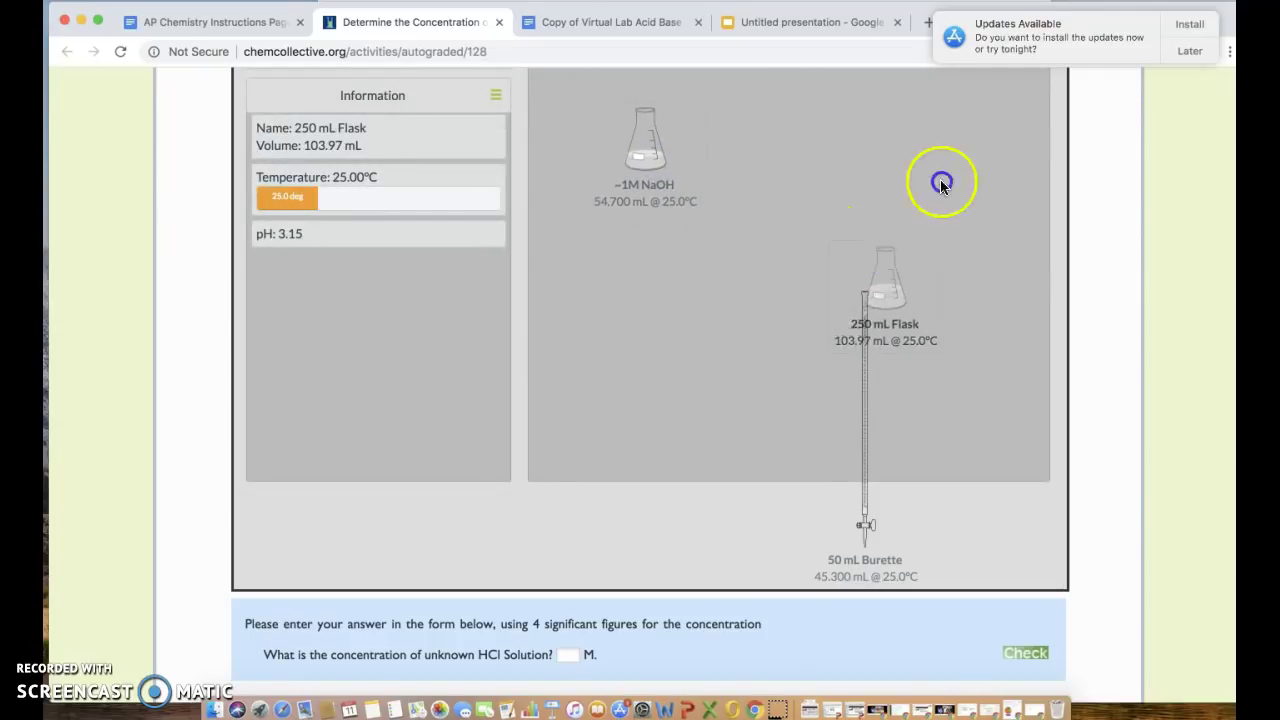
pyautogui.moveTo(871, 306); pyautogui.dragTo(800, 104)
pyautogui.moveTo(838, 324); pyautogui.dragTo(810, 240)
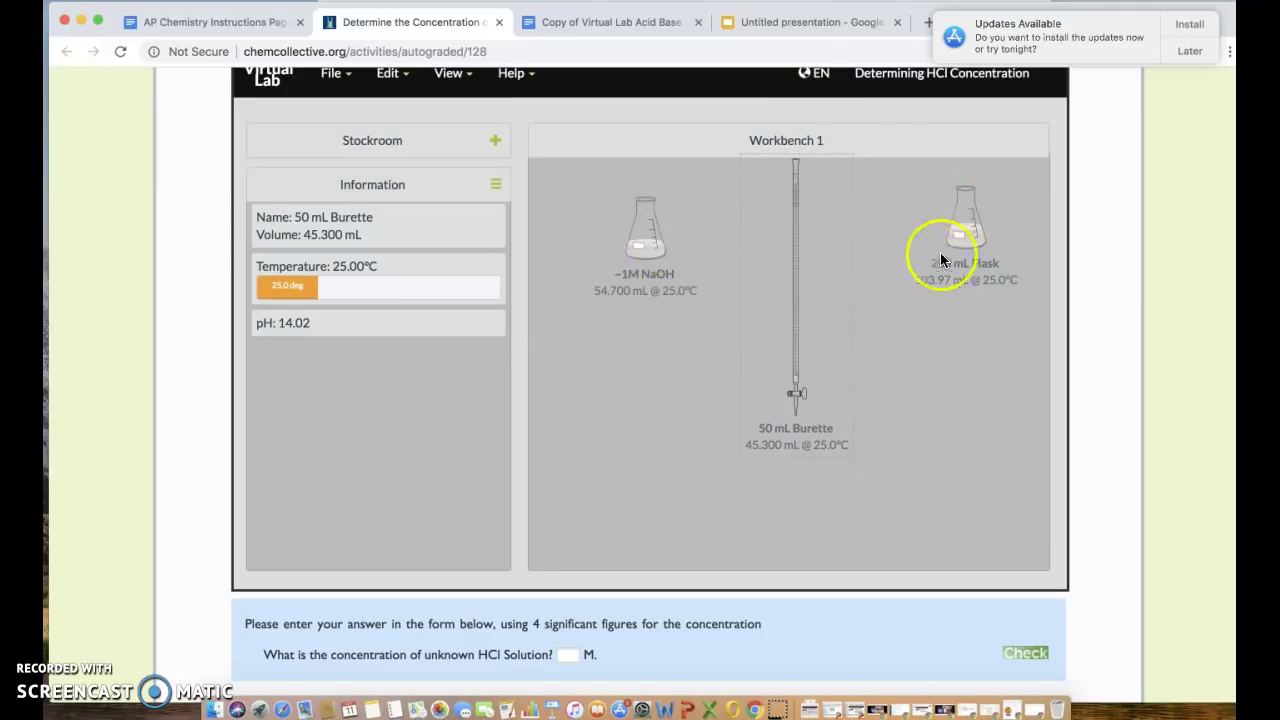
pyautogui.moveTo(967, 216); pyautogui.dragTo(800, 488)
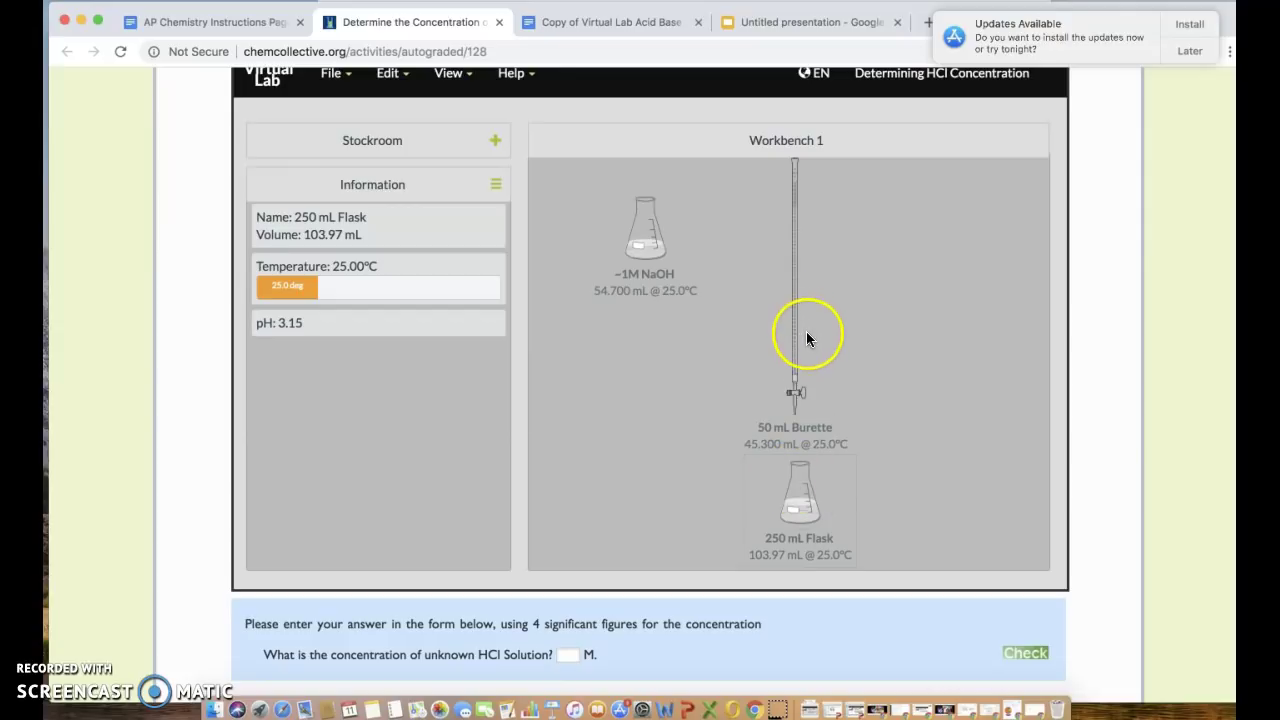
pyautogui.rightClick(652, 235)
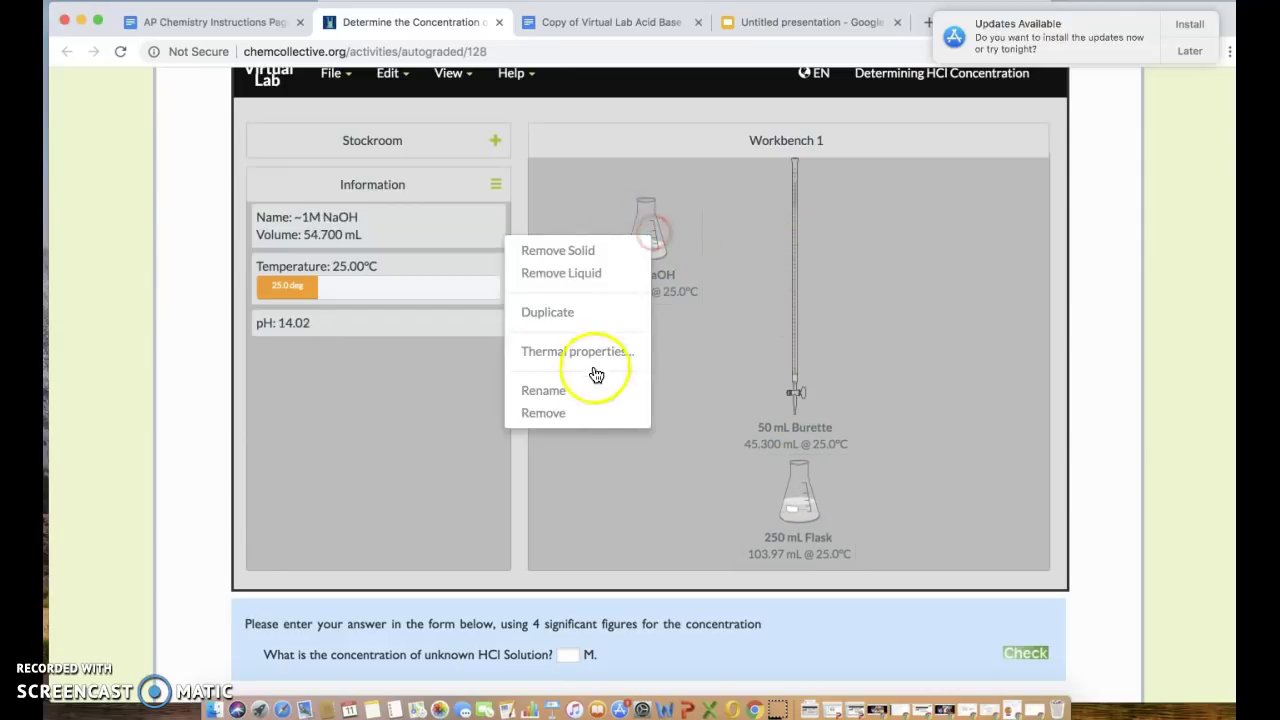
pyautogui.click(570, 415)
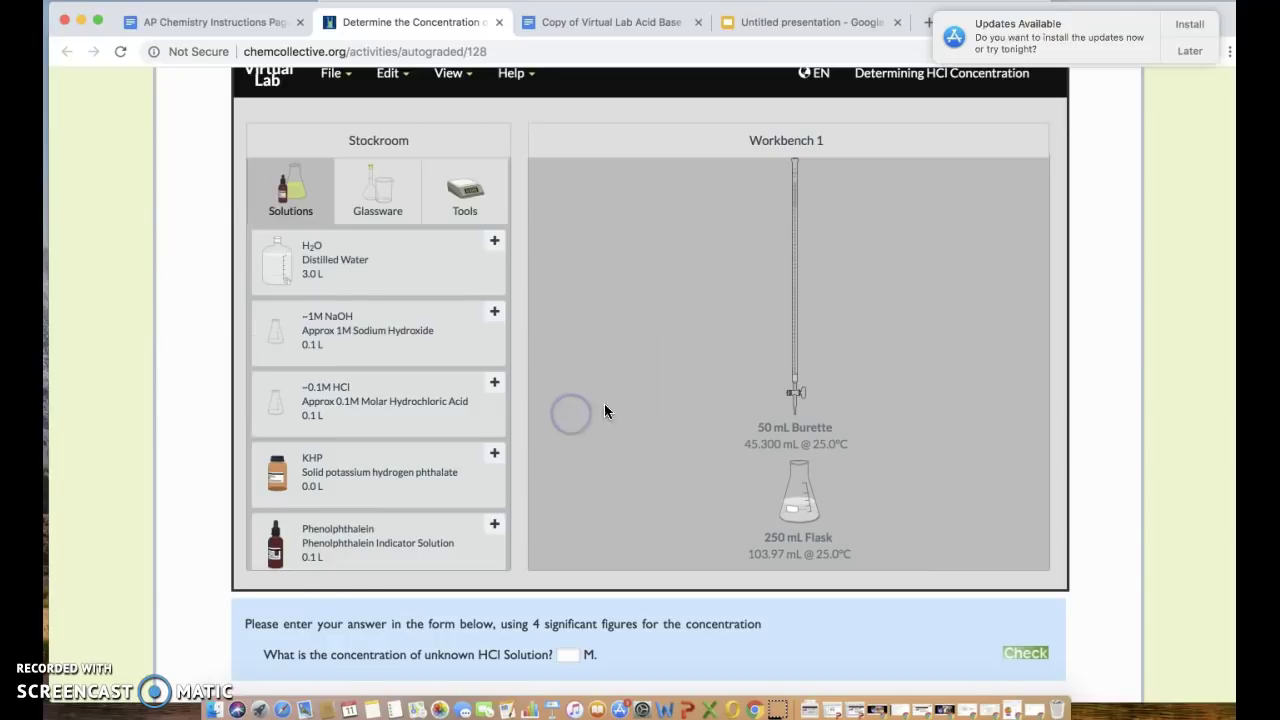
# Rearrange the 250 mL flask and the burette, and place the burette over the flask ready to pour NaOH into it.
pyautogui.moveTo(803, 488); pyautogui.dragTo(677, 463)
pyautogui.click(791, 252)
pyautogui.moveTo(791, 254); pyautogui.dragTo(820, 286)
pyautogui.moveTo(673, 456); pyautogui.dragTo(682, 405)
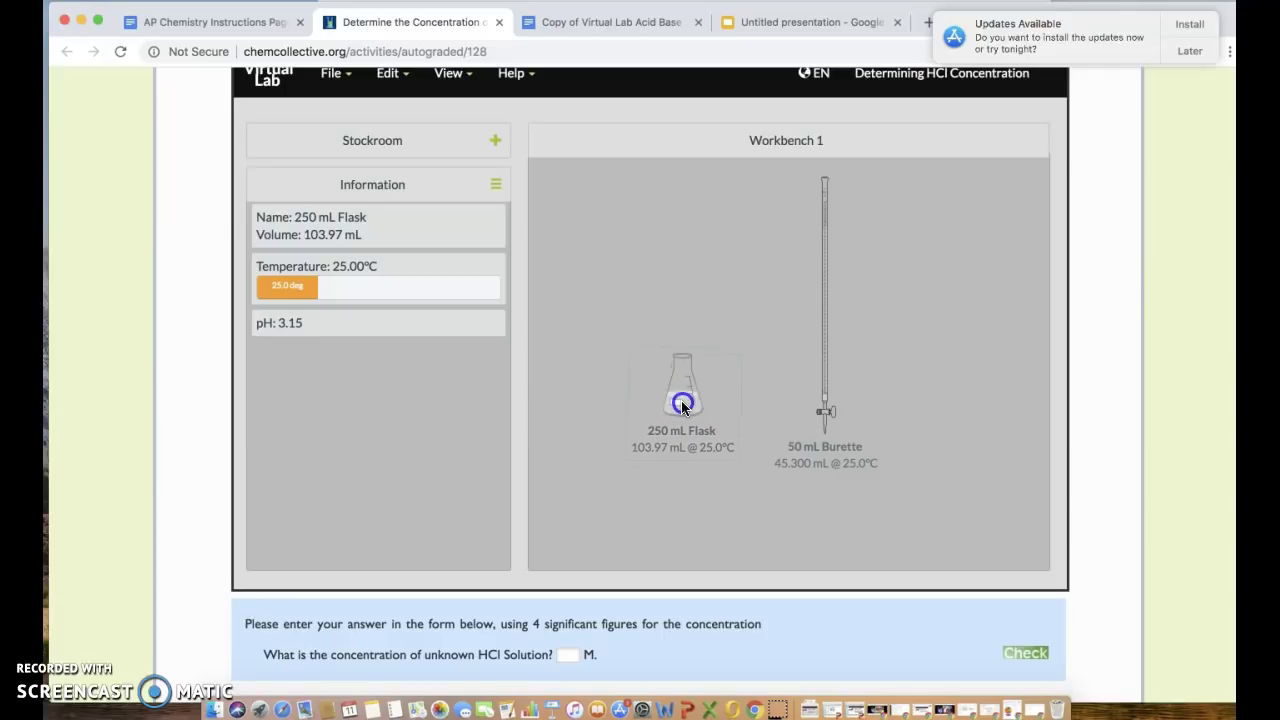
pyautogui.moveTo(827, 295); pyautogui.dragTo(837, 329)
pyautogui.moveTo(683, 395); pyautogui.dragTo(656, 478)
pyautogui.moveTo(838, 339); pyautogui.dragTo(866, 306)
pyautogui.moveTo(653, 421); pyautogui.dragTo(657, 368)
pyautogui.moveTo(866, 285); pyautogui.dragTo(658, 376)
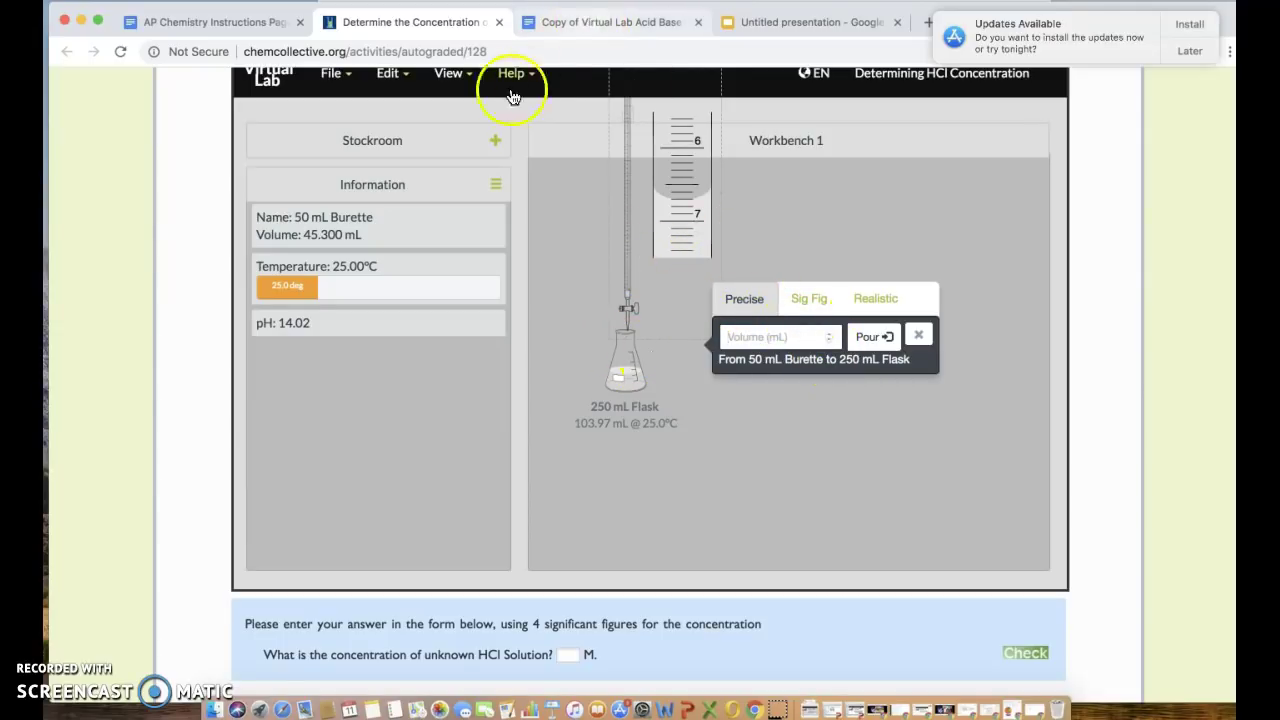
# Review procedure step 4 in the handout on calculating the NaOH needed, and examine the Trial 1 entries in the data table.
pyautogui.click(600, 24)
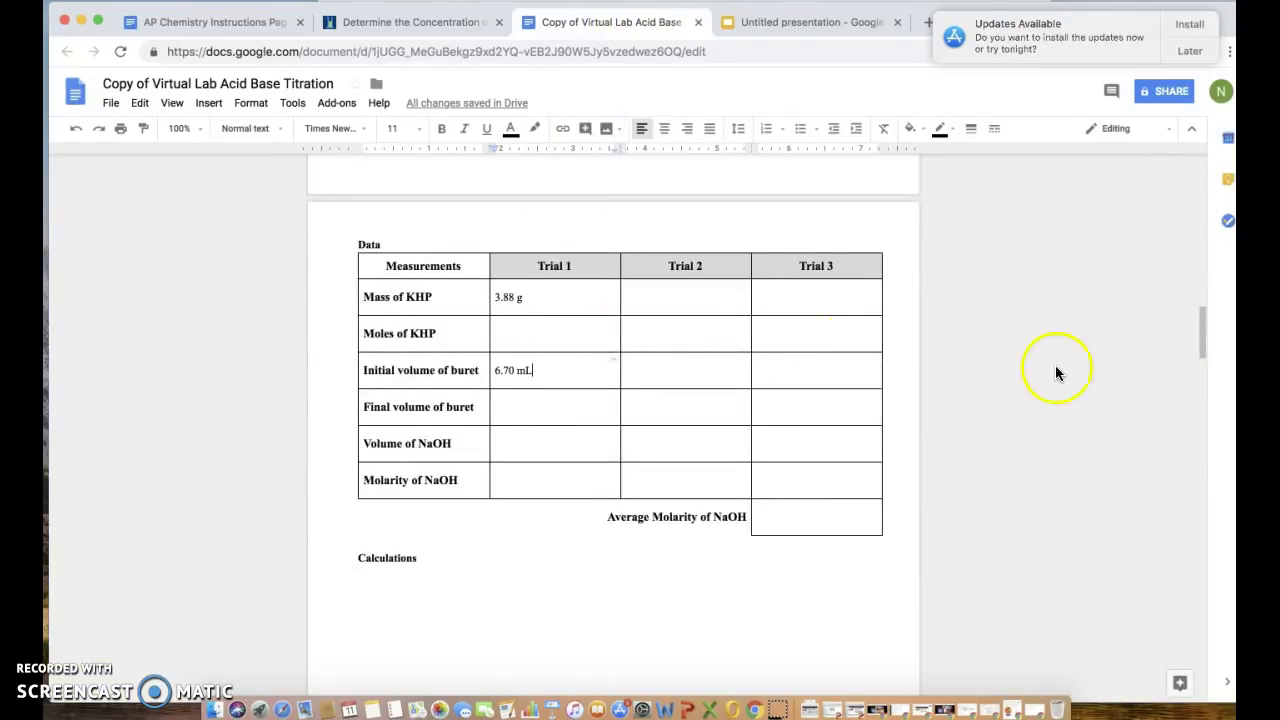
pyautogui.moveTo(1203, 334); pyautogui.dragTo(1203, 285)
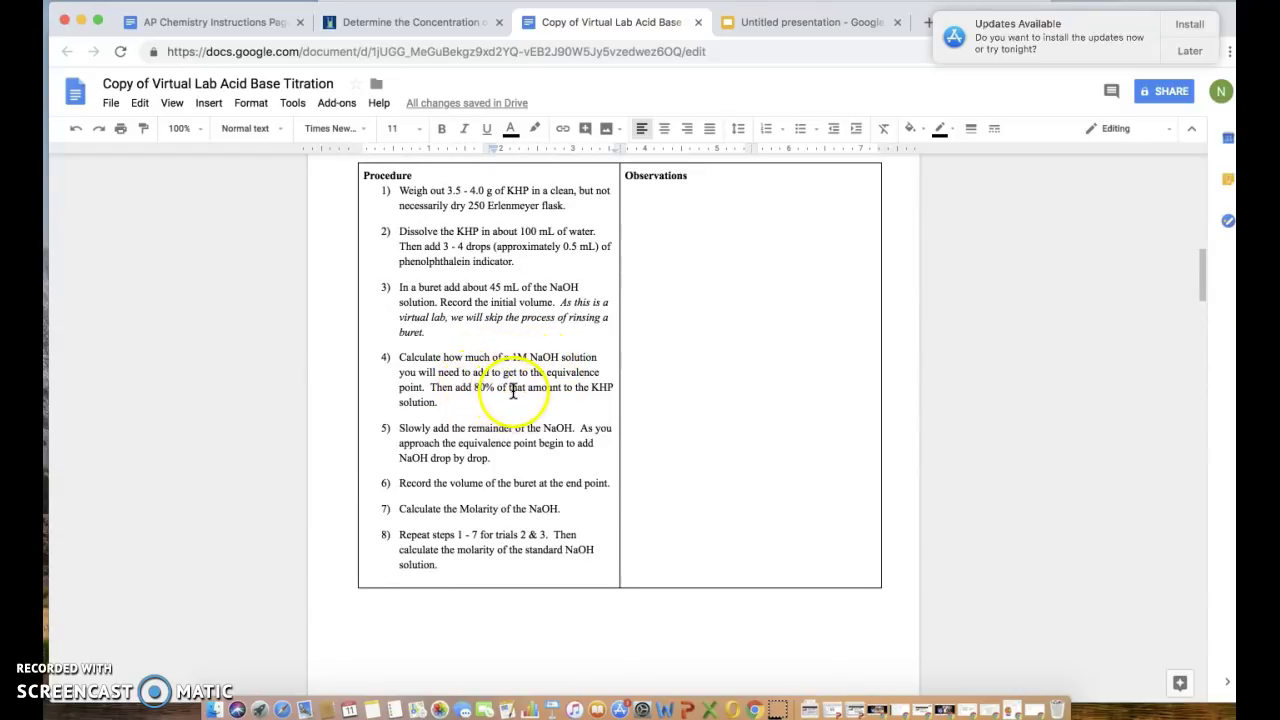
pyautogui.moveTo(1200, 266); pyautogui.dragTo(1200, 320)
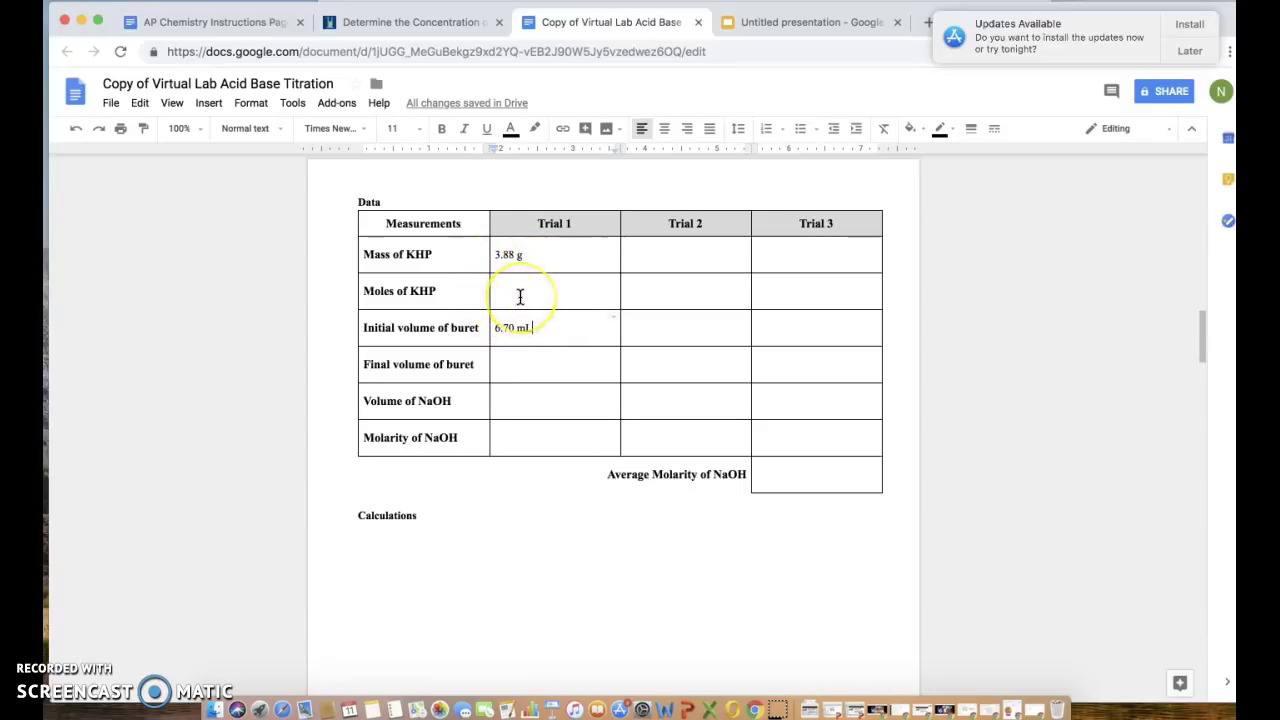
pyautogui.click(585, 334)
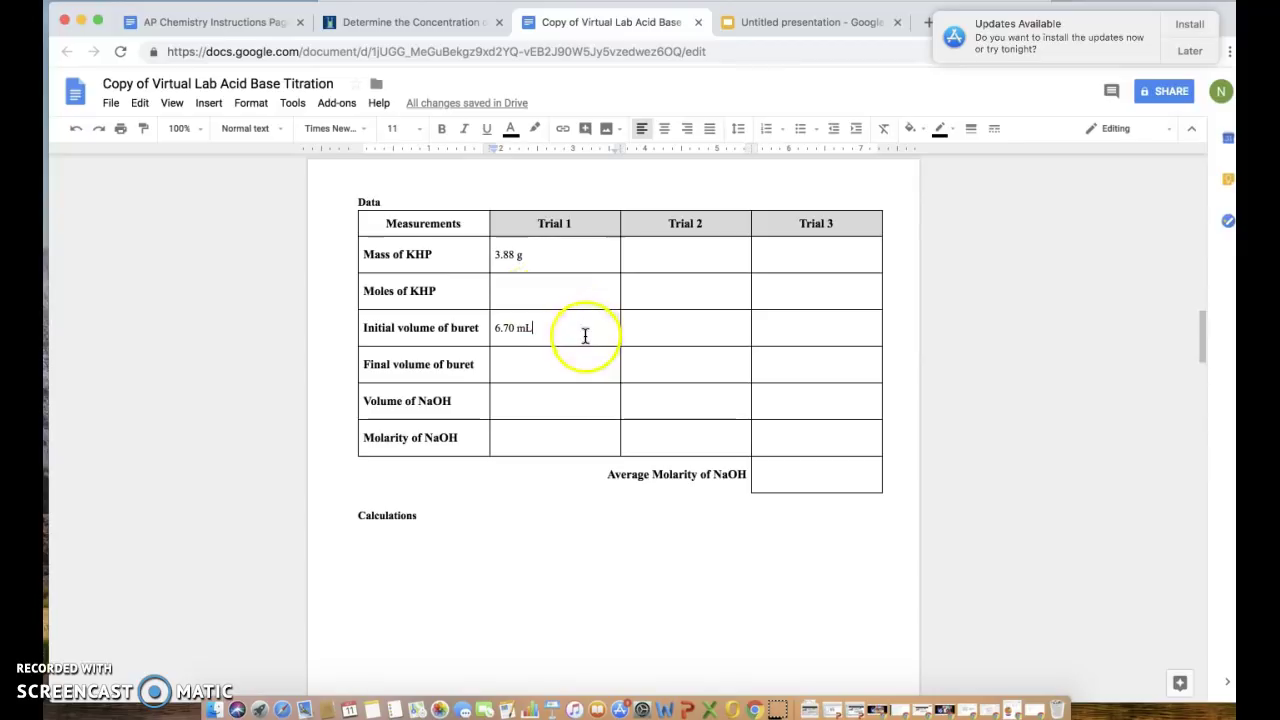
pyautogui.click(562, 380)
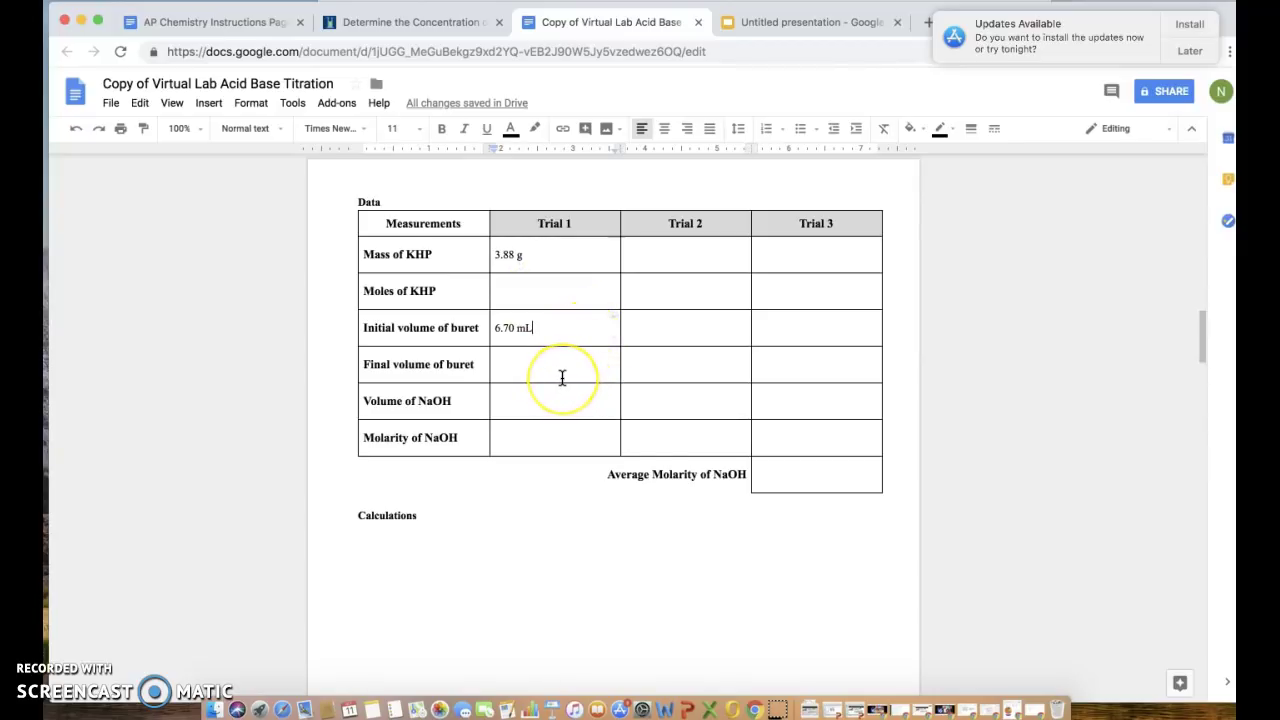
pyautogui.click(542, 397)
pyautogui.click(543, 375)
pyautogui.click(548, 368)
pyautogui.click(78, 670)
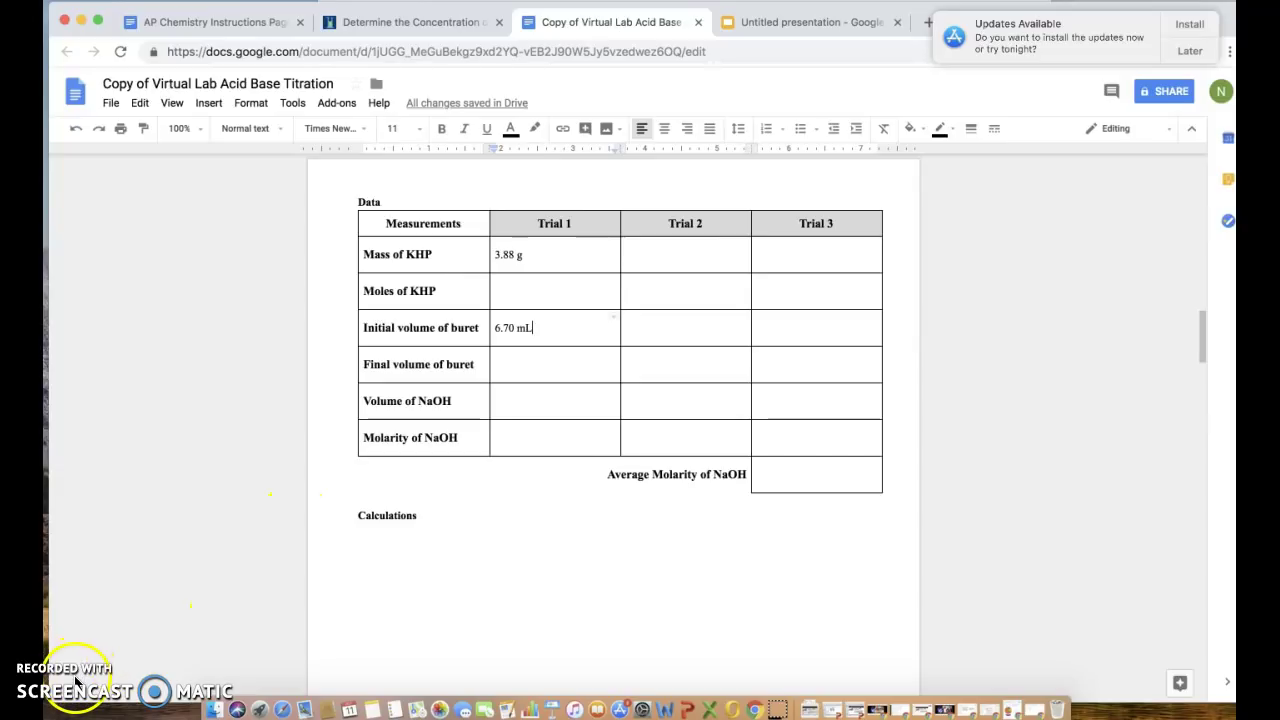